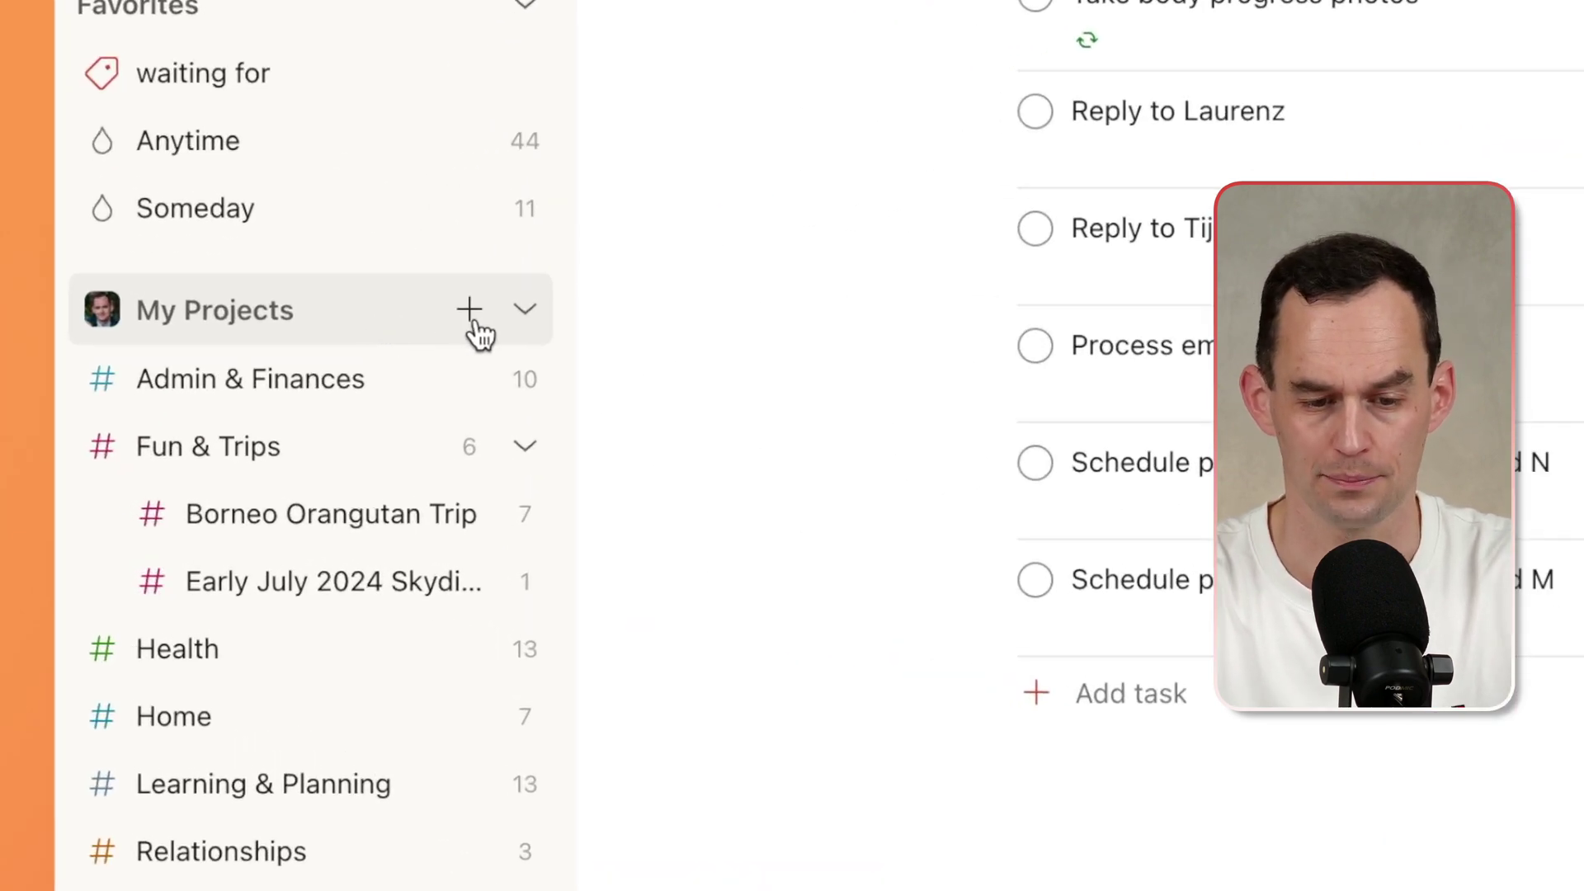
Step: Bring up the new project and browse templates choices for My Projects
left_click(470, 312)
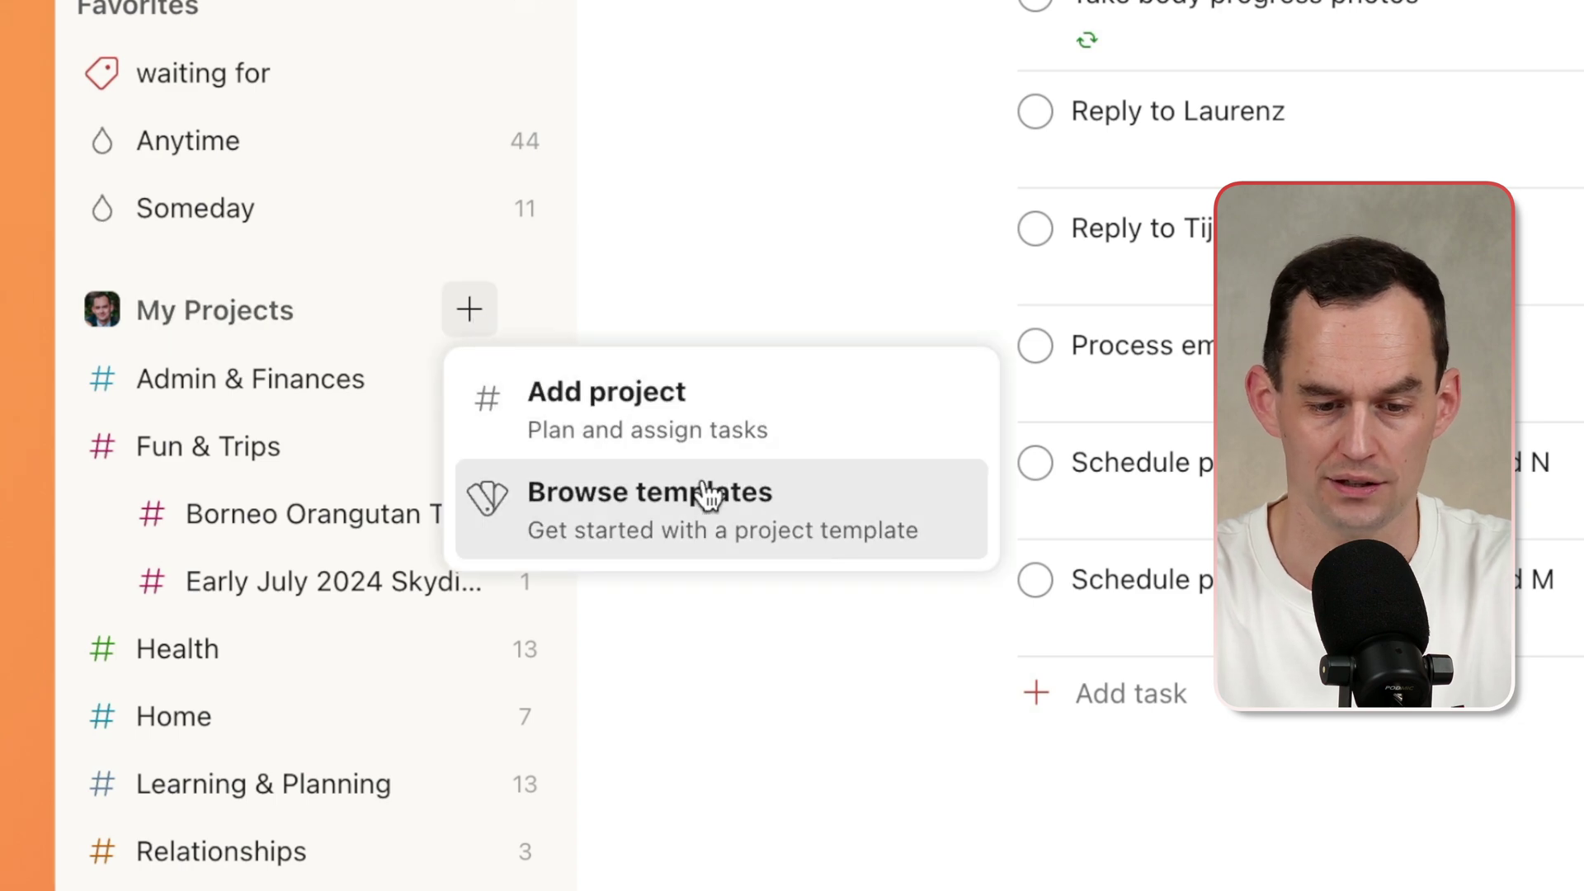
Step: Open the productivity coach's setup in the Setups templates (10 projects, 2 filters, 1 label)
left_click(885, 551)
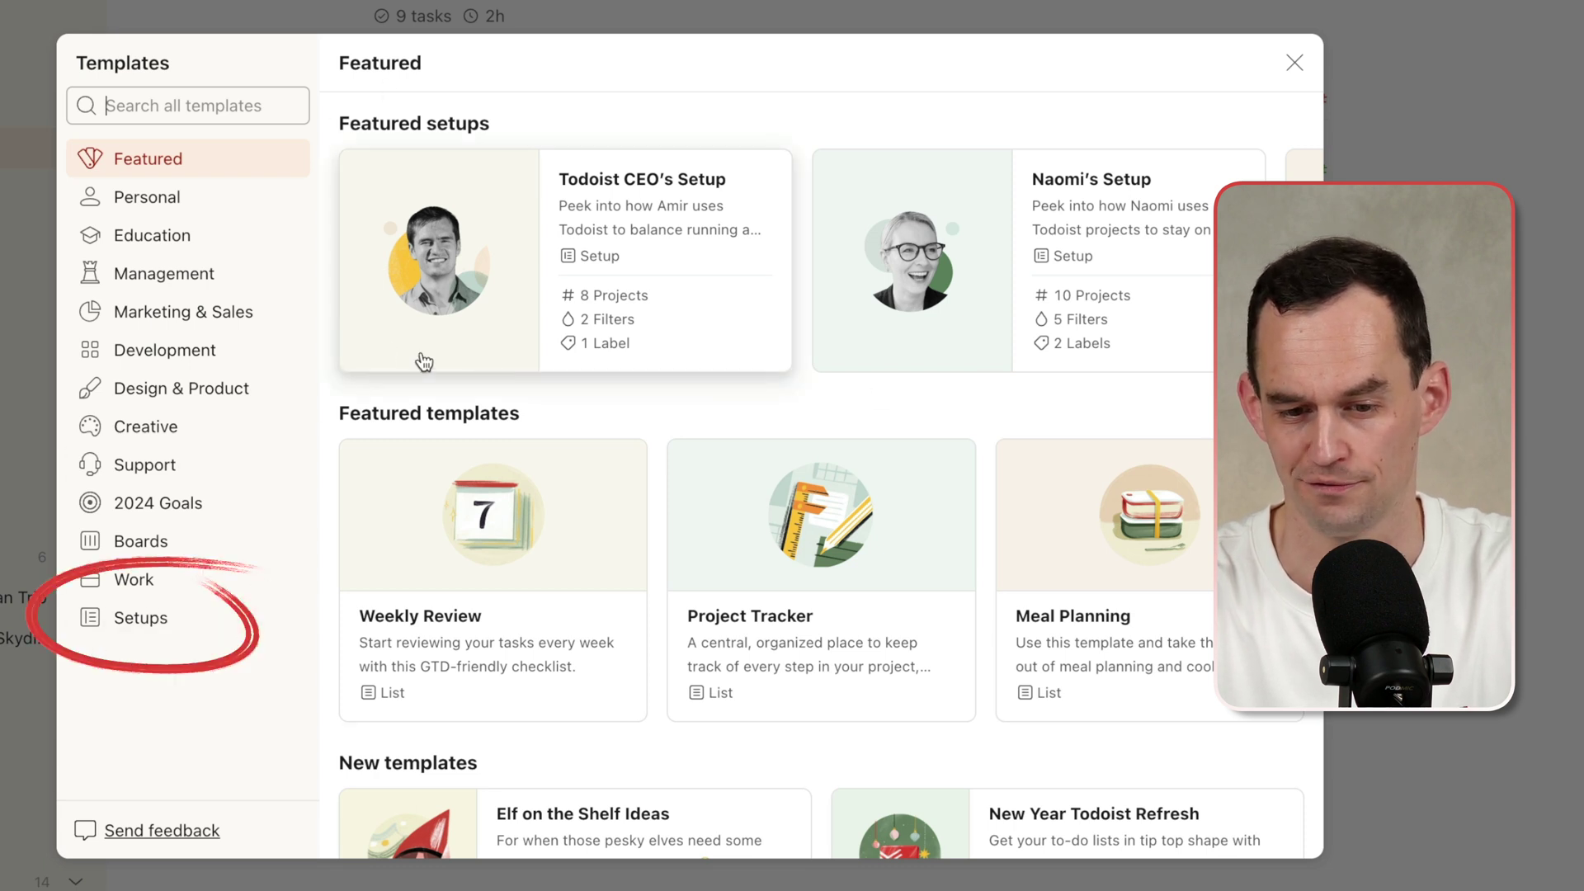
left_click(149, 622)
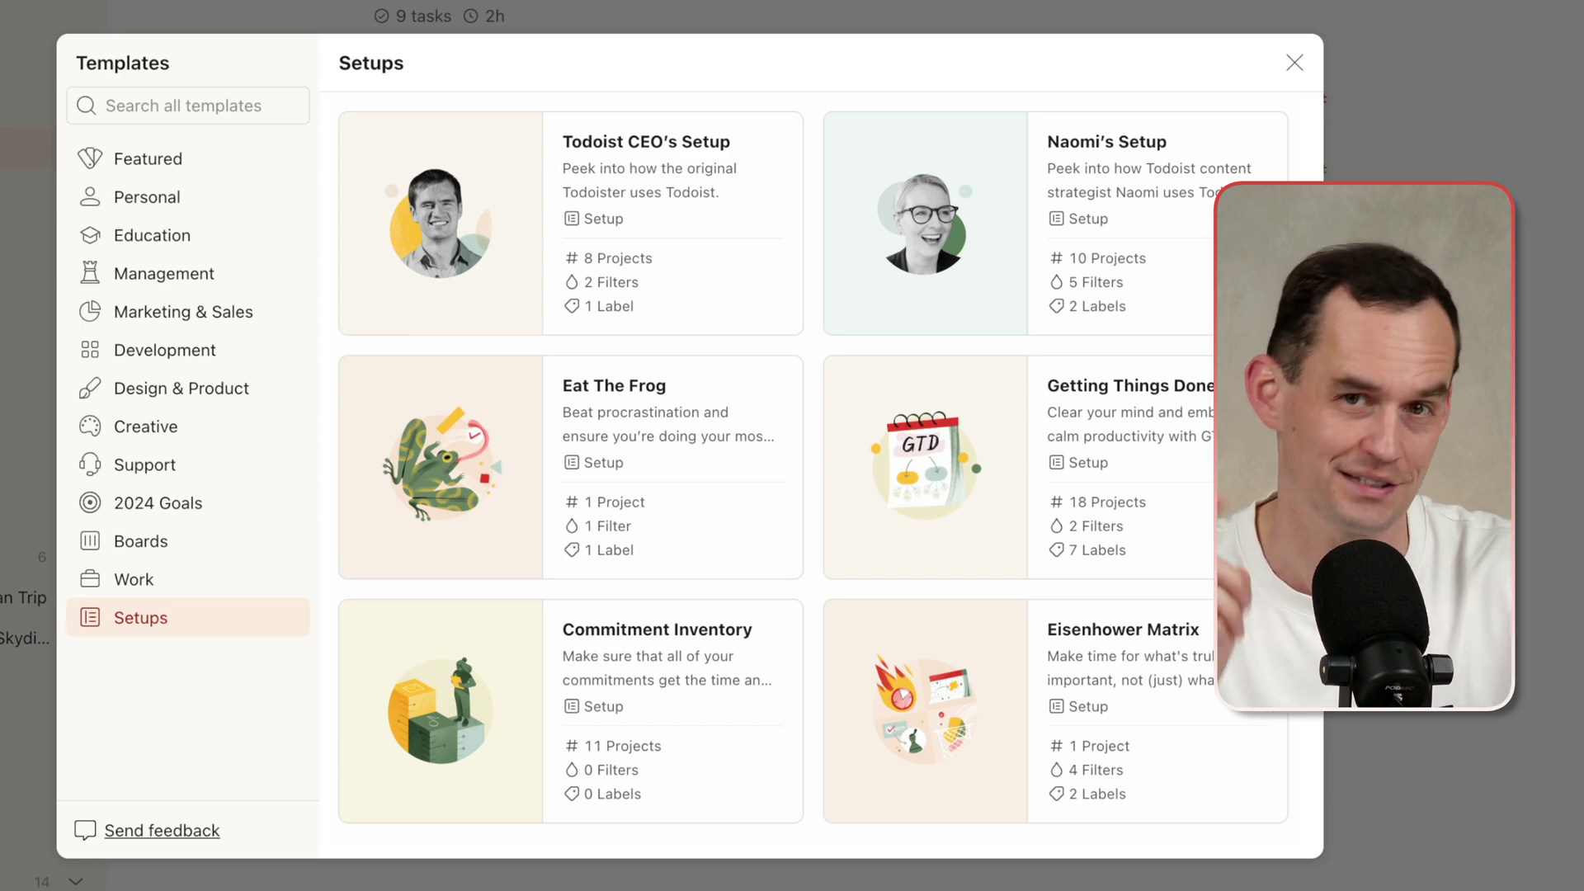
scroll(813, 466, "down", 12)
scroll(813, 466, "down", 1)
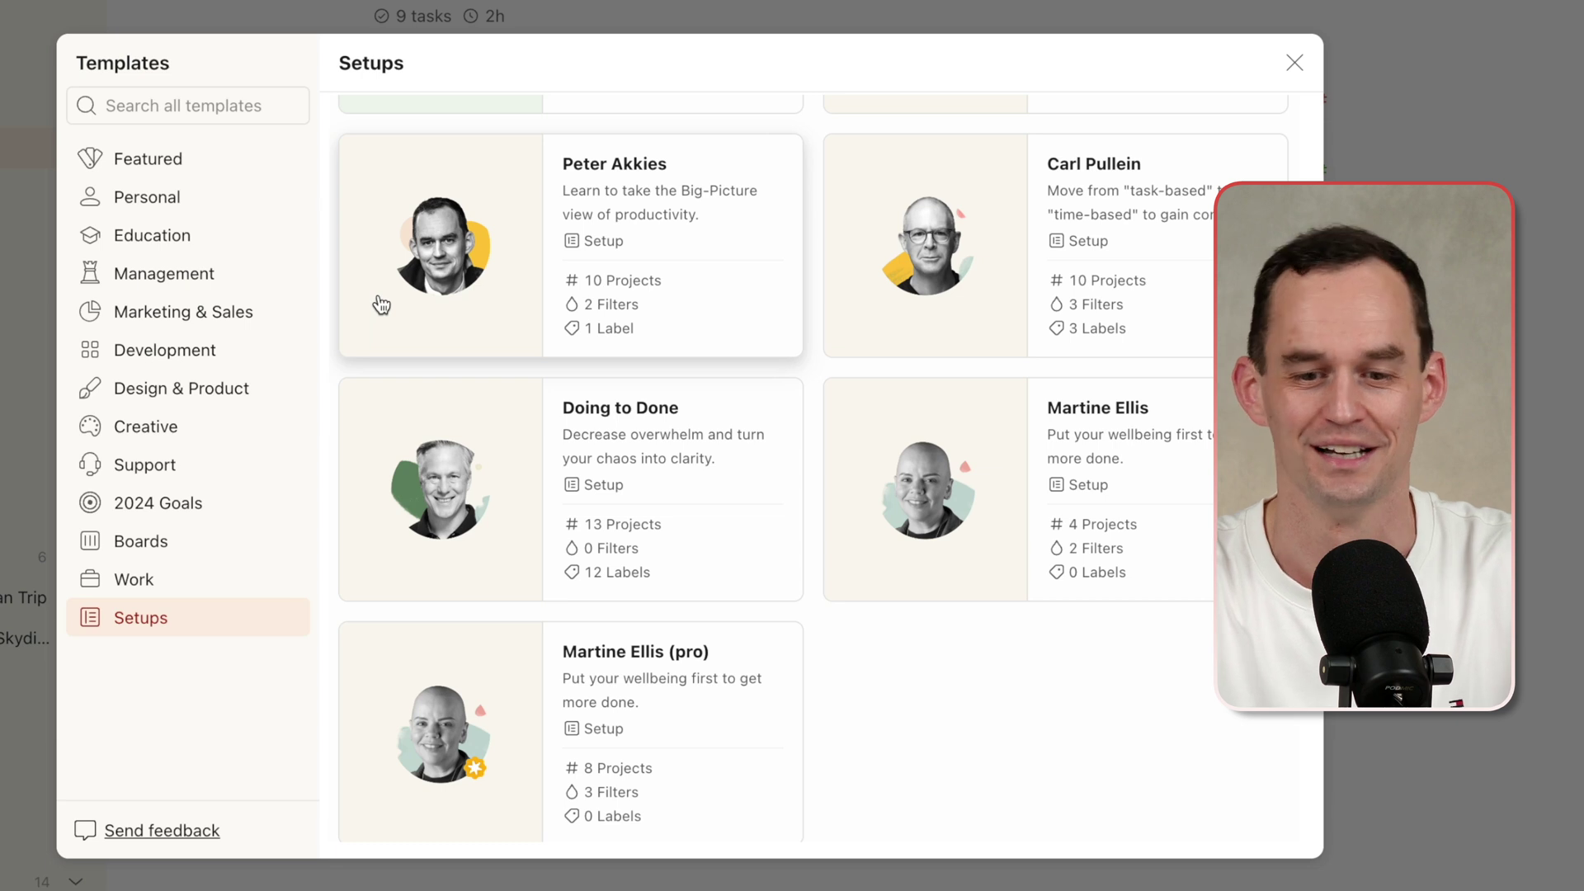
left_click(381, 305)
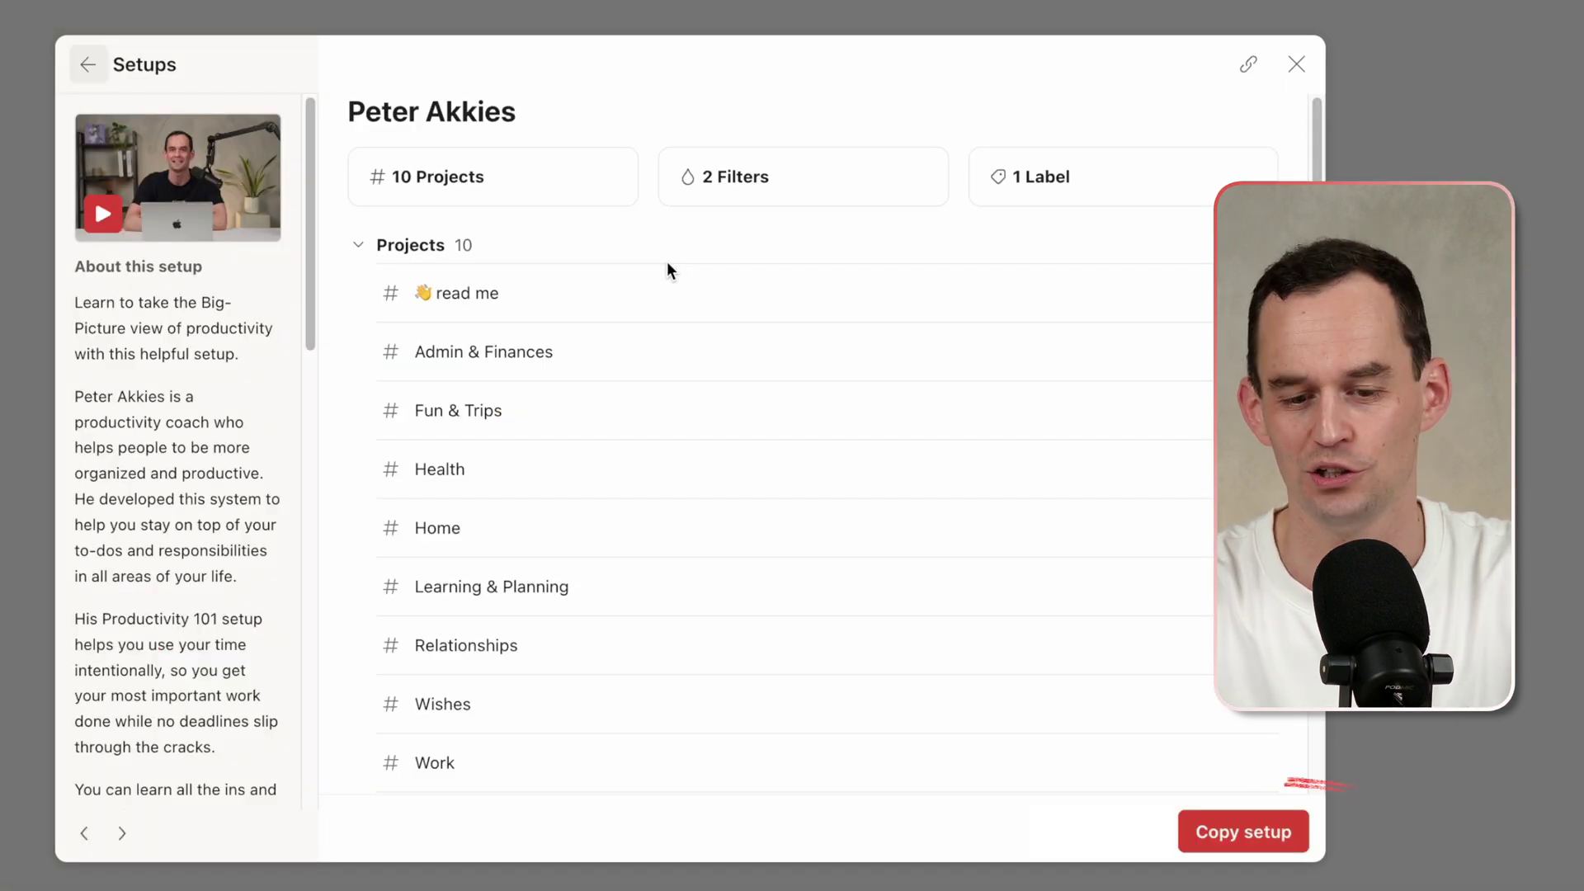
Step: Scroll through the setup's projects, Anytime and Someday filters, and its label
scroll(664, 255, "down", 5)
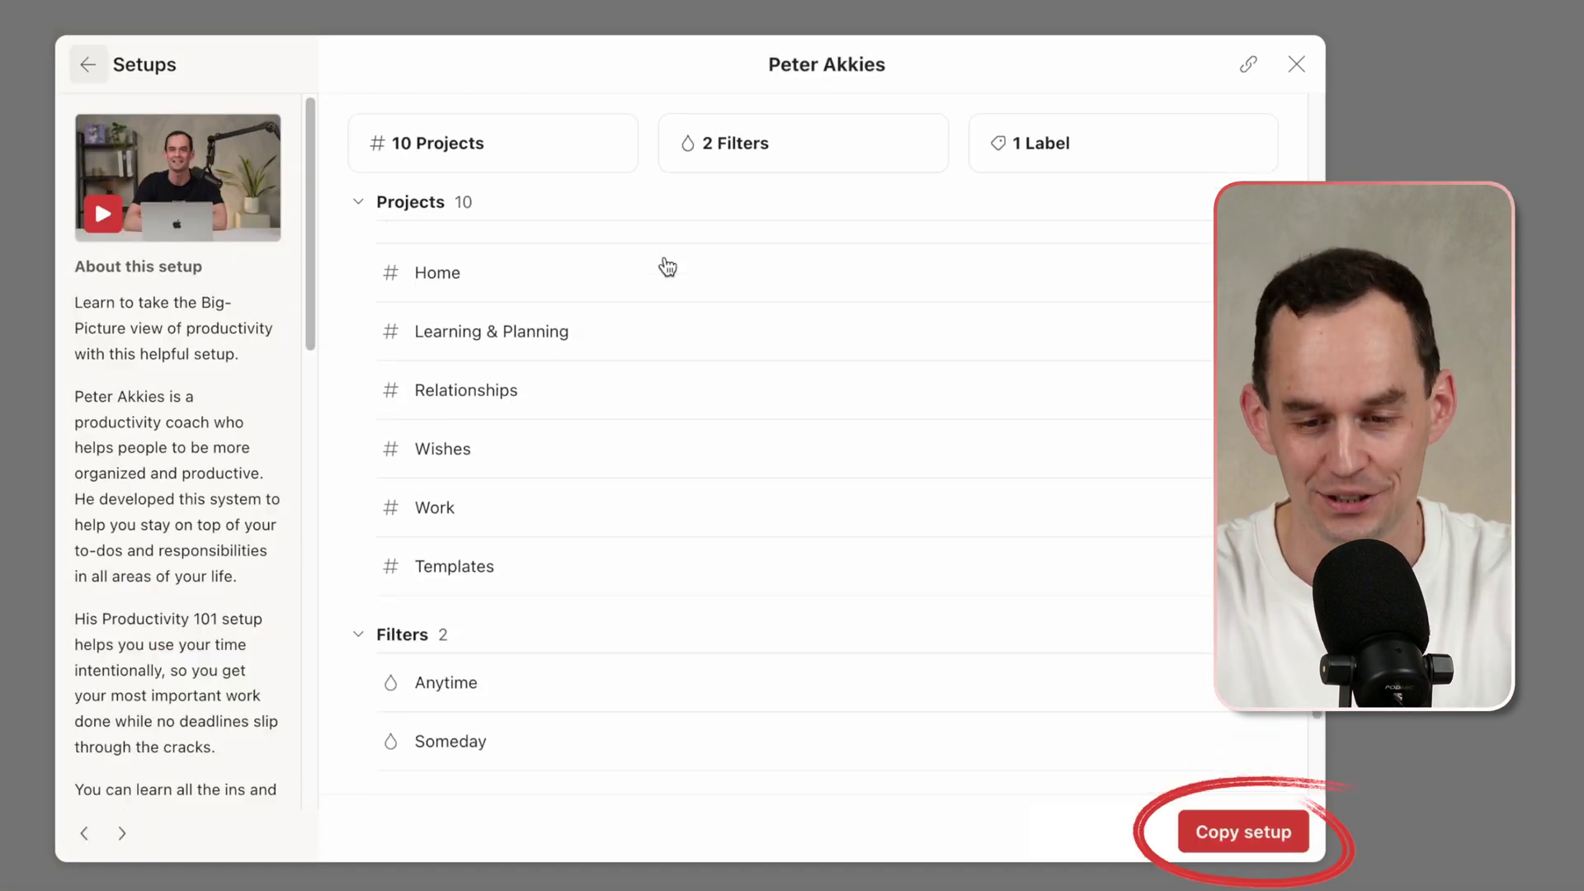
scroll(665, 254, "up", 5)
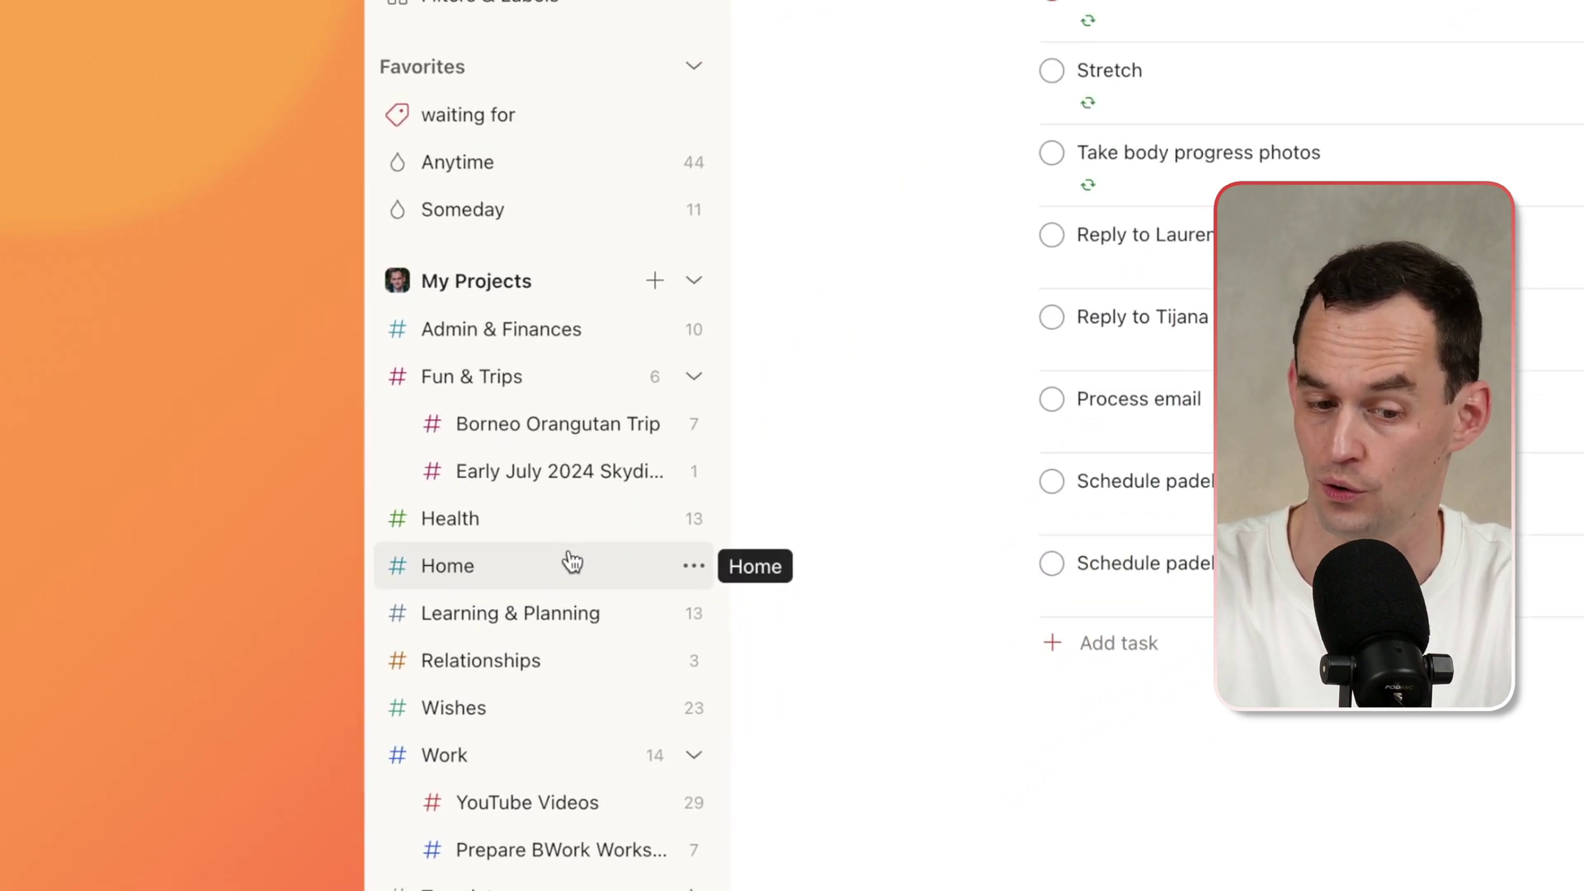
Step: Look through the Home and Admin & Finances projects, then open Fun & Trips
left_click(571, 562)
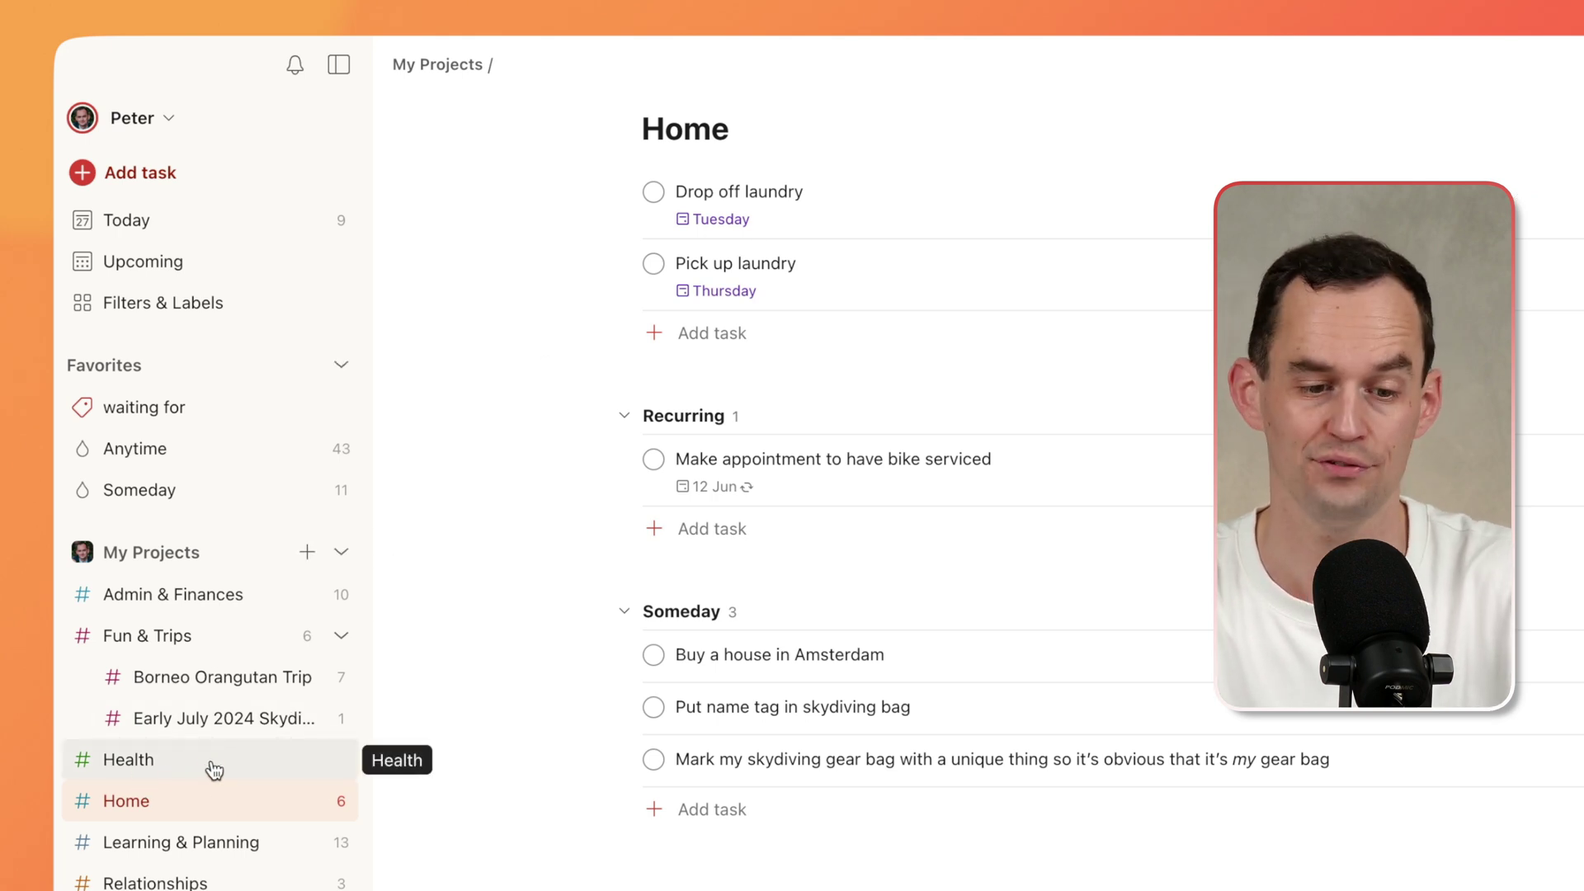
left_click(234, 610)
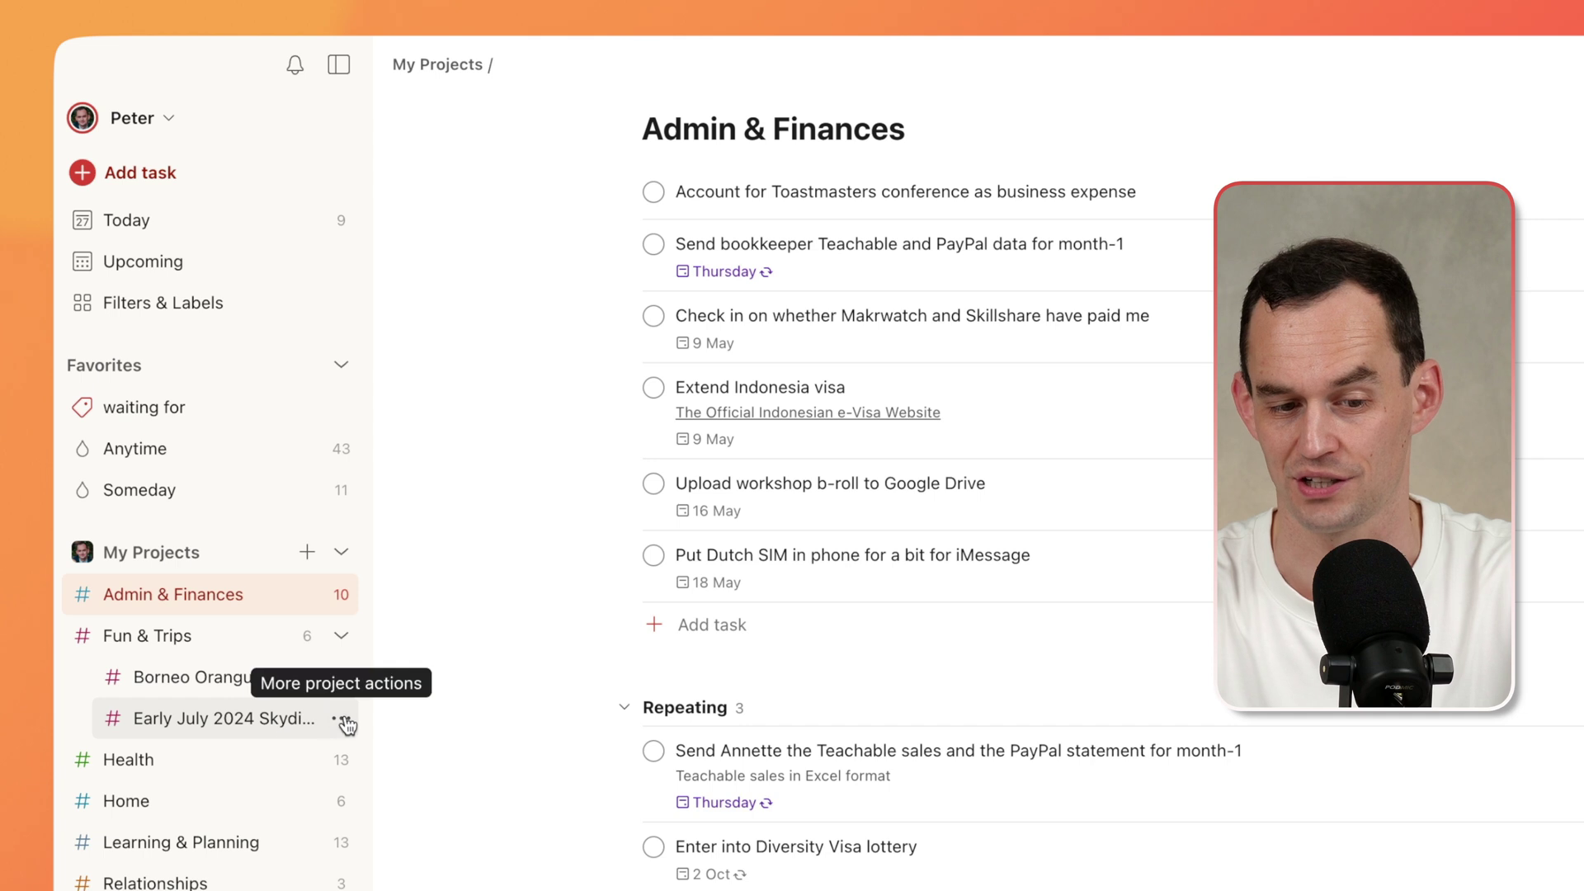
left_click(183, 644)
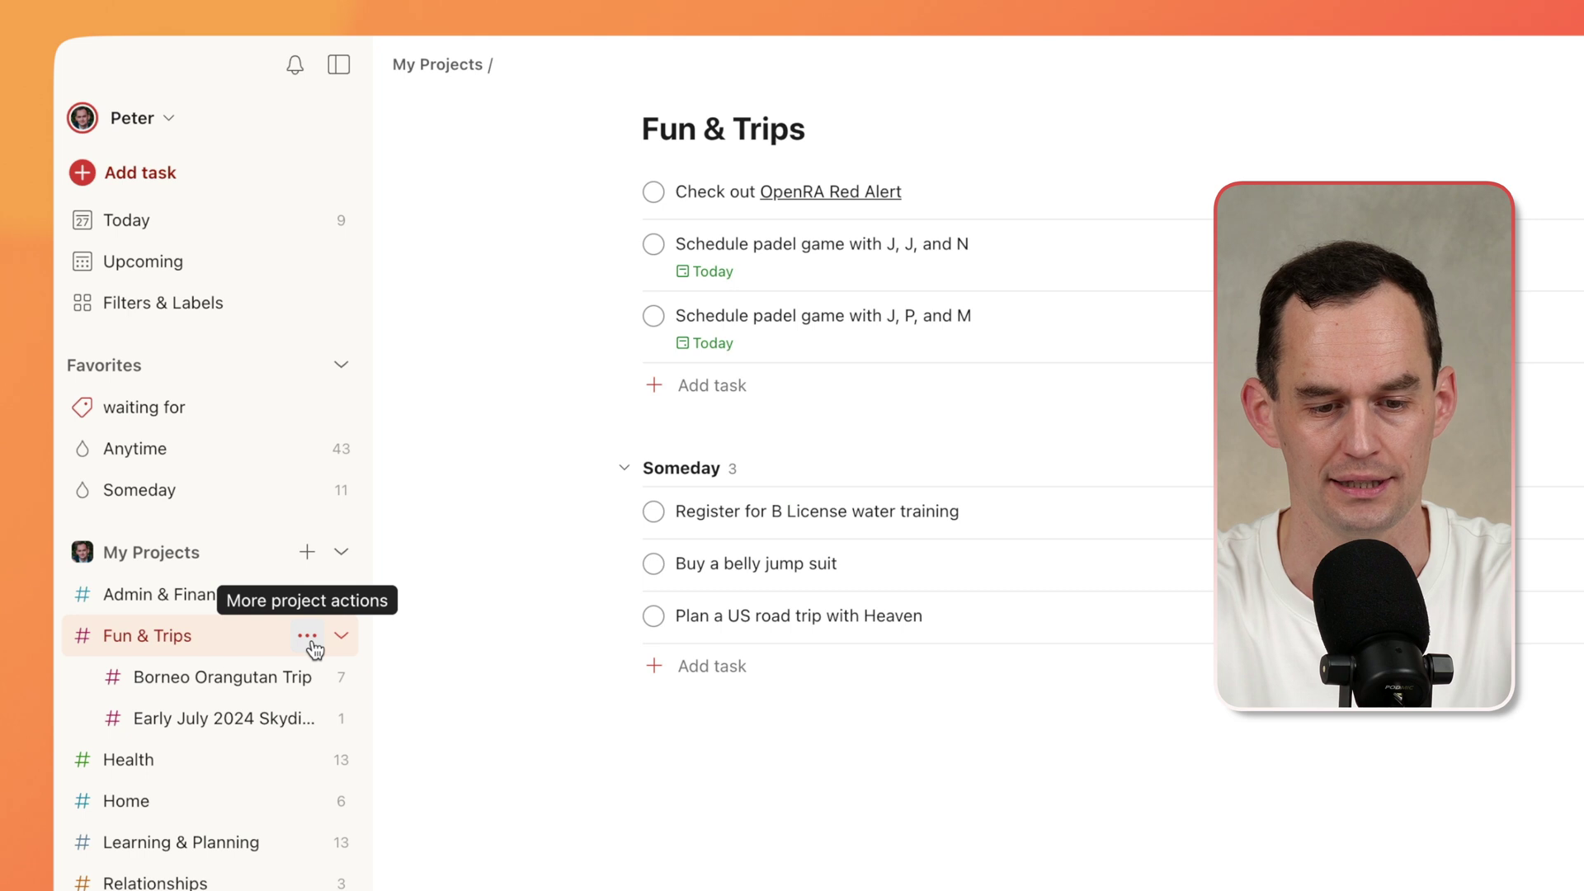
left_click(306, 639)
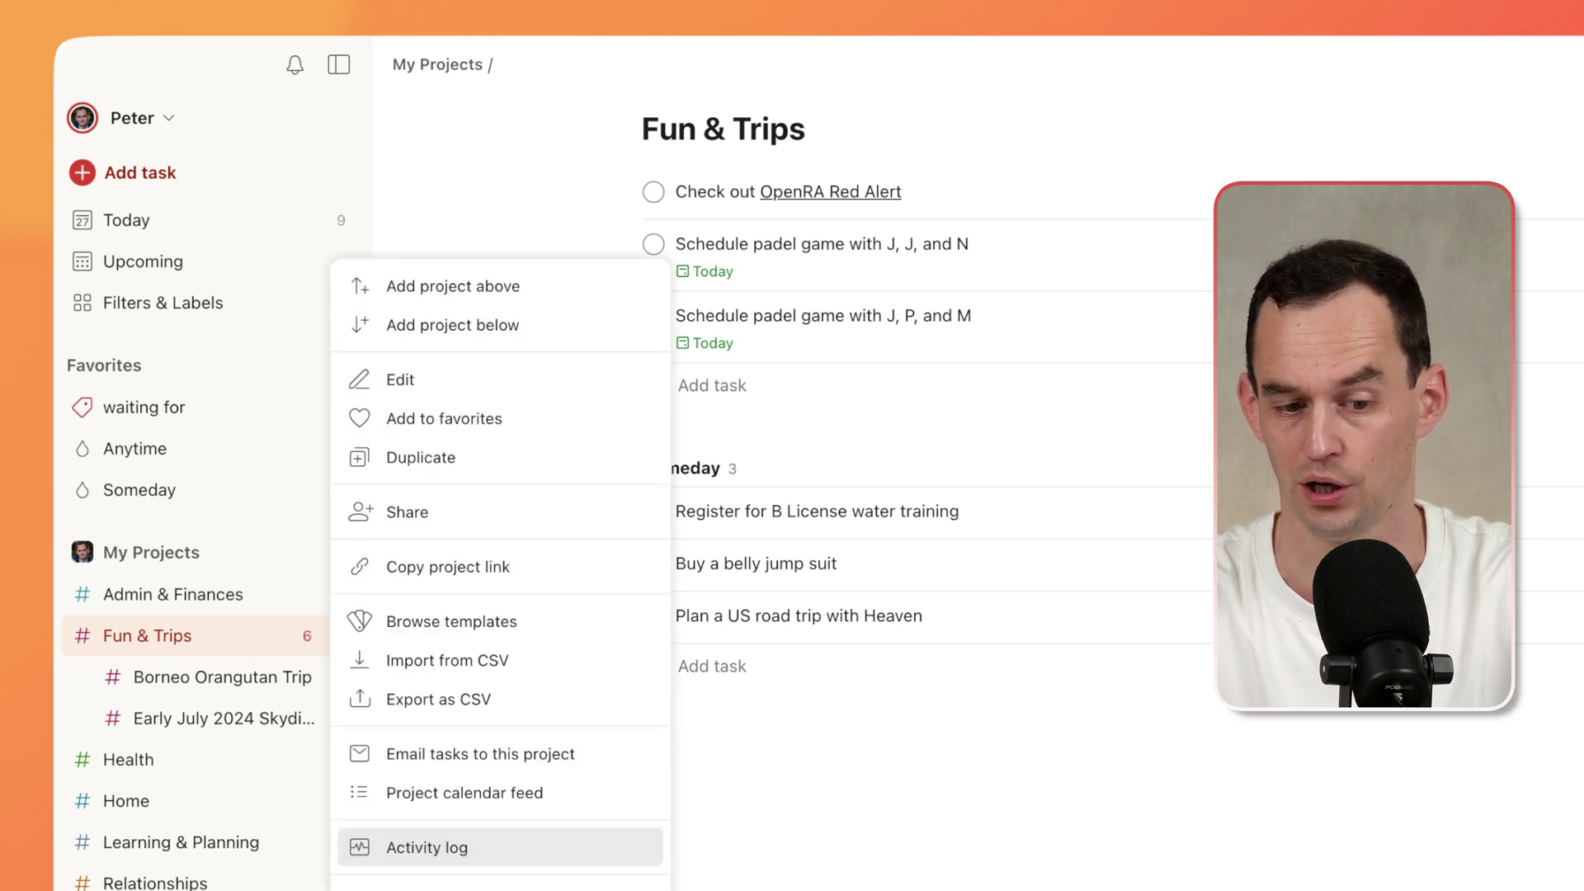
left_click(672, 816)
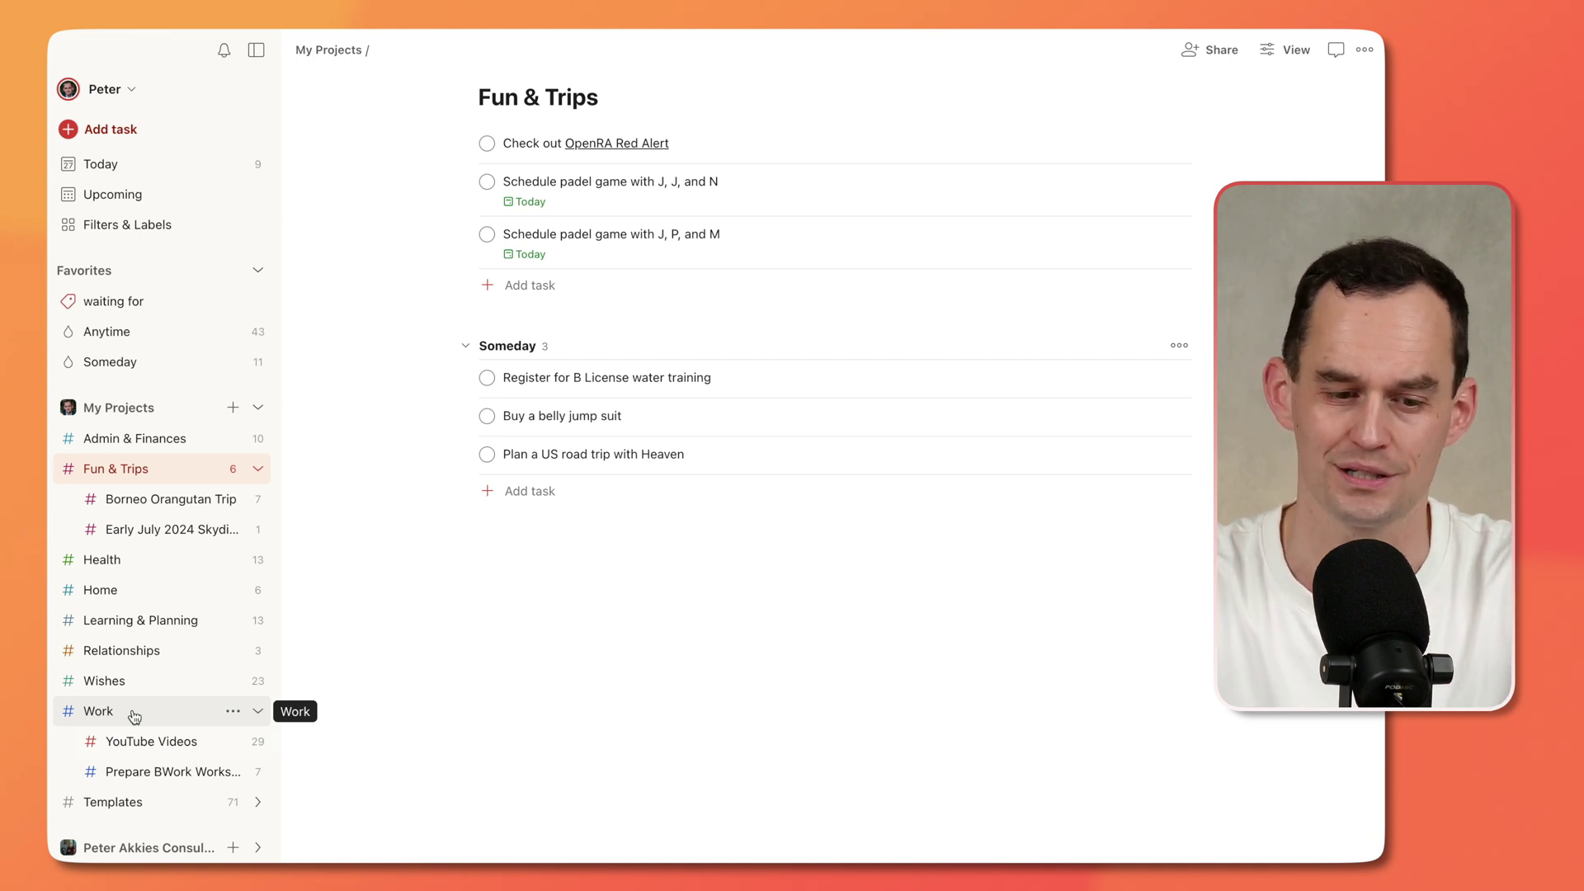
Step: Rename the Work project to Business, then view Learning & Planning
left_click(233, 714)
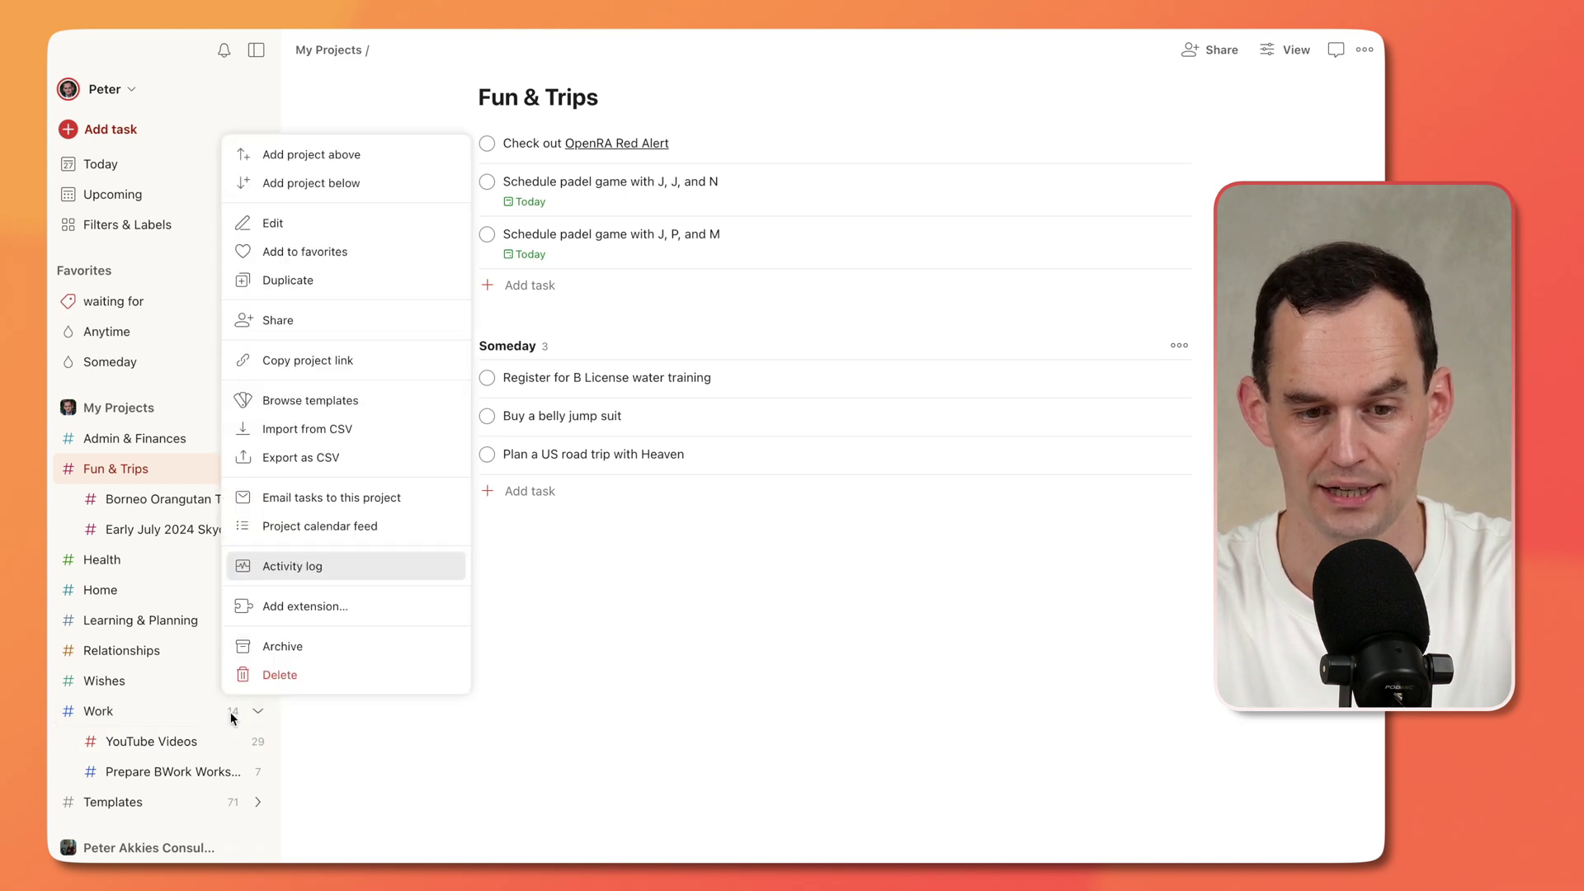
left_click(310, 224)
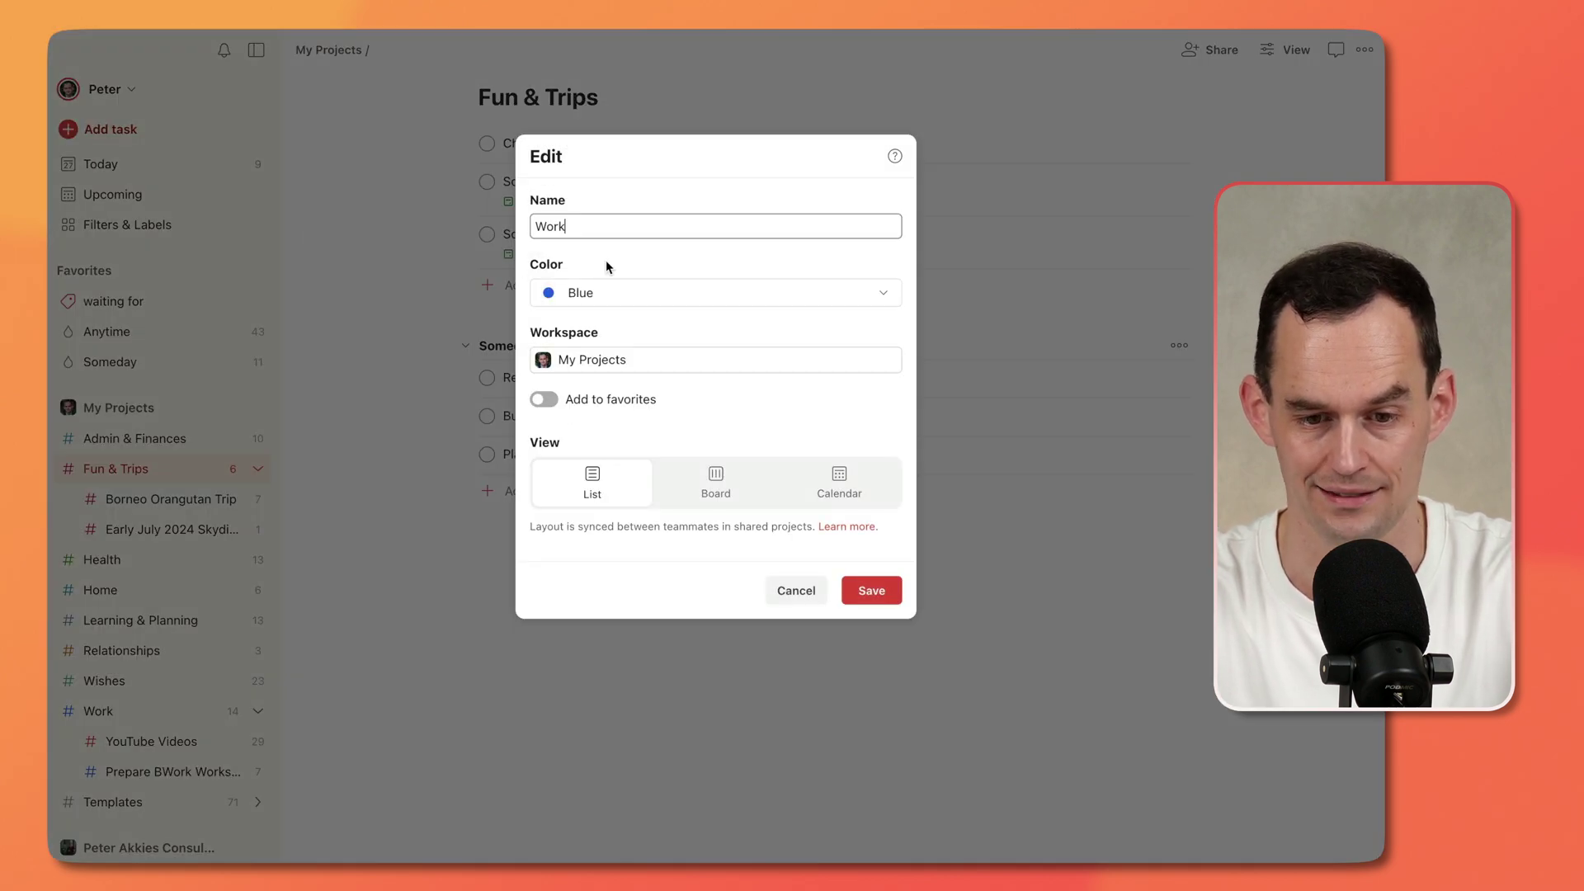
double_click(590, 227)
type("Busi")
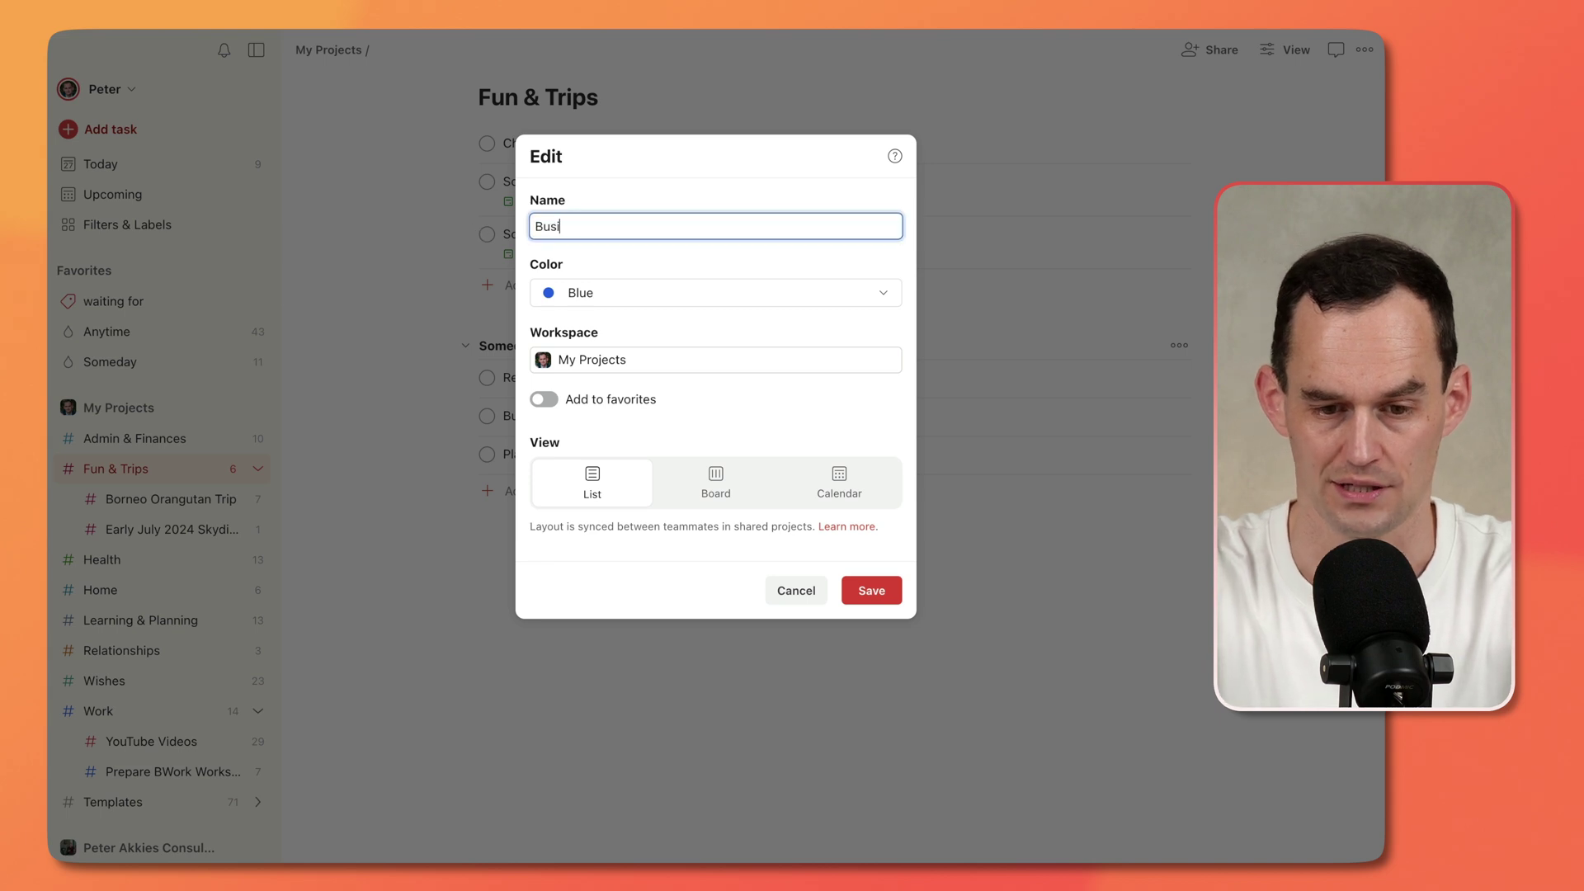
type("ness")
left_click(876, 589)
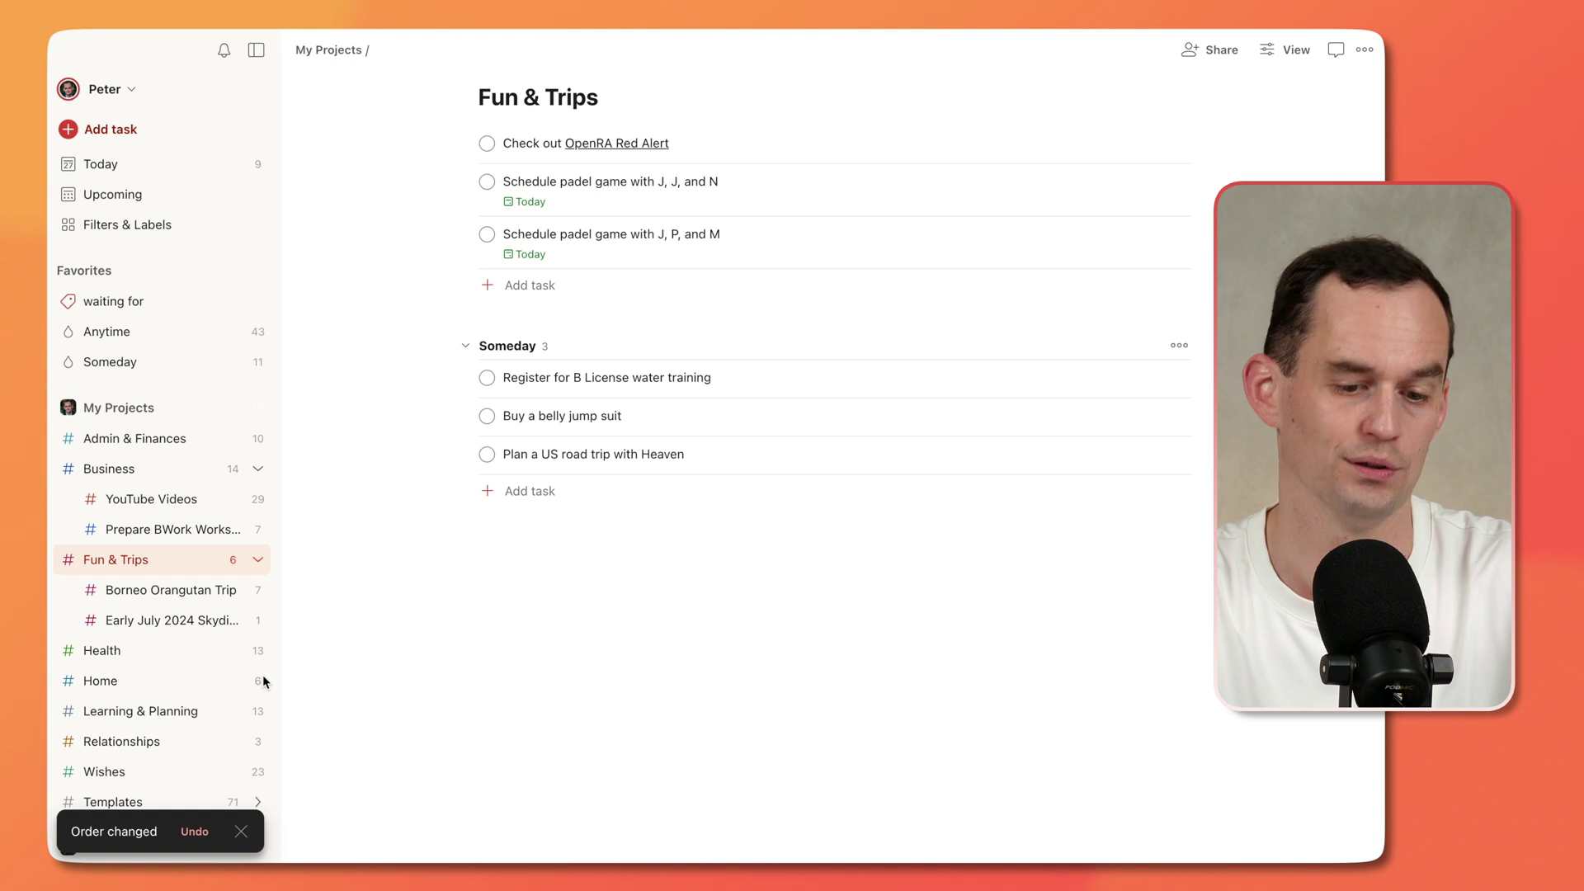
left_click(191, 710)
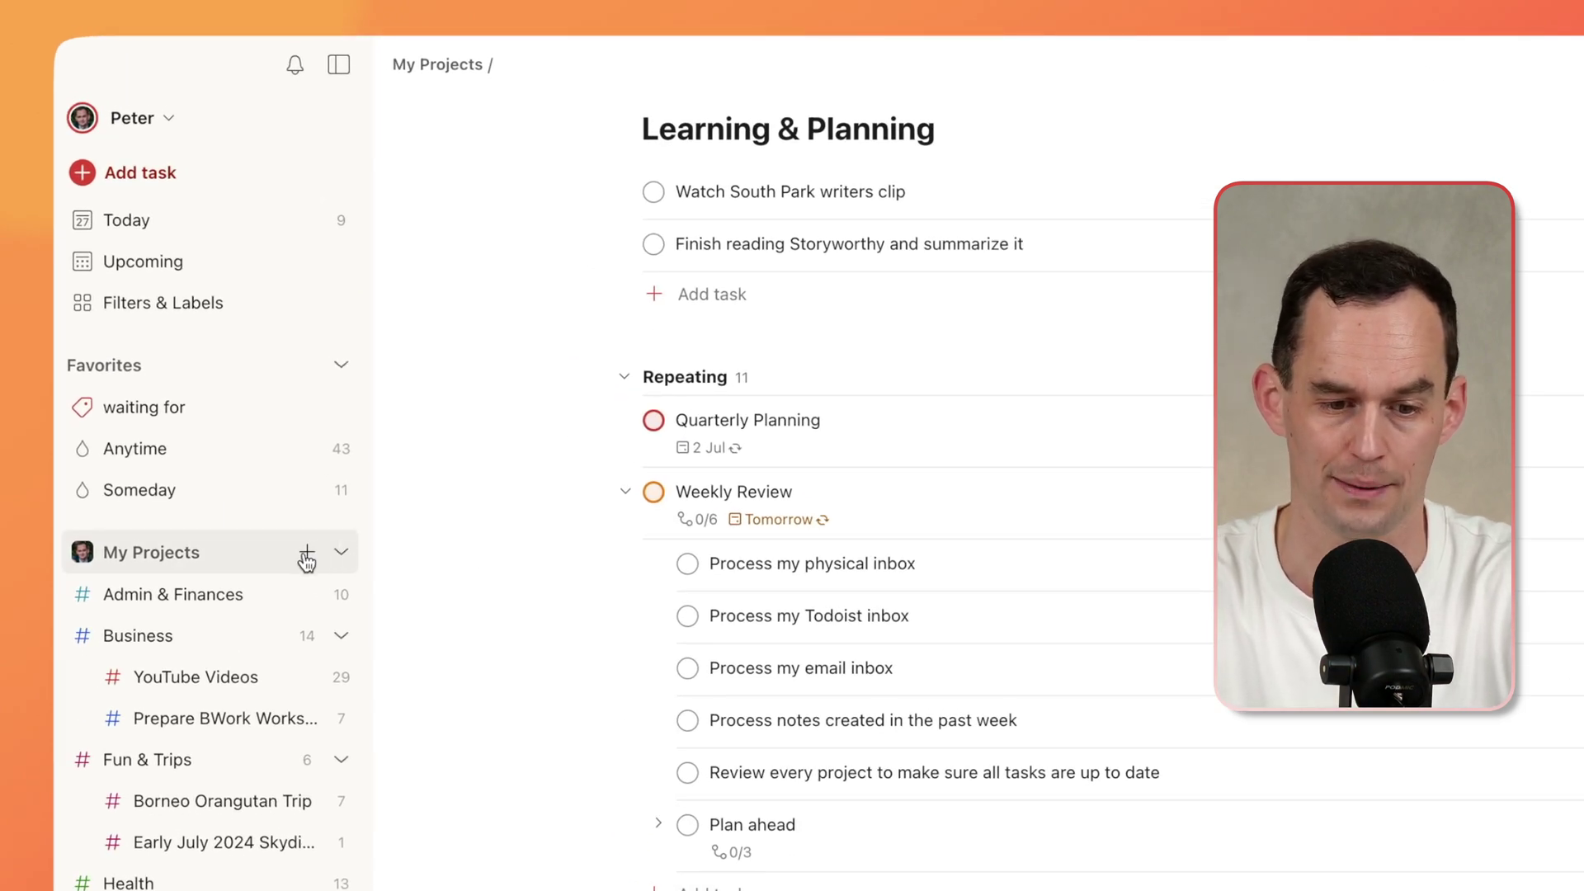
Step: Create a Toastmasters project and move it above Wishes in the project list
left_click(306, 552)
left_click(339, 608)
type("Toas")
left_click(1010, 801)
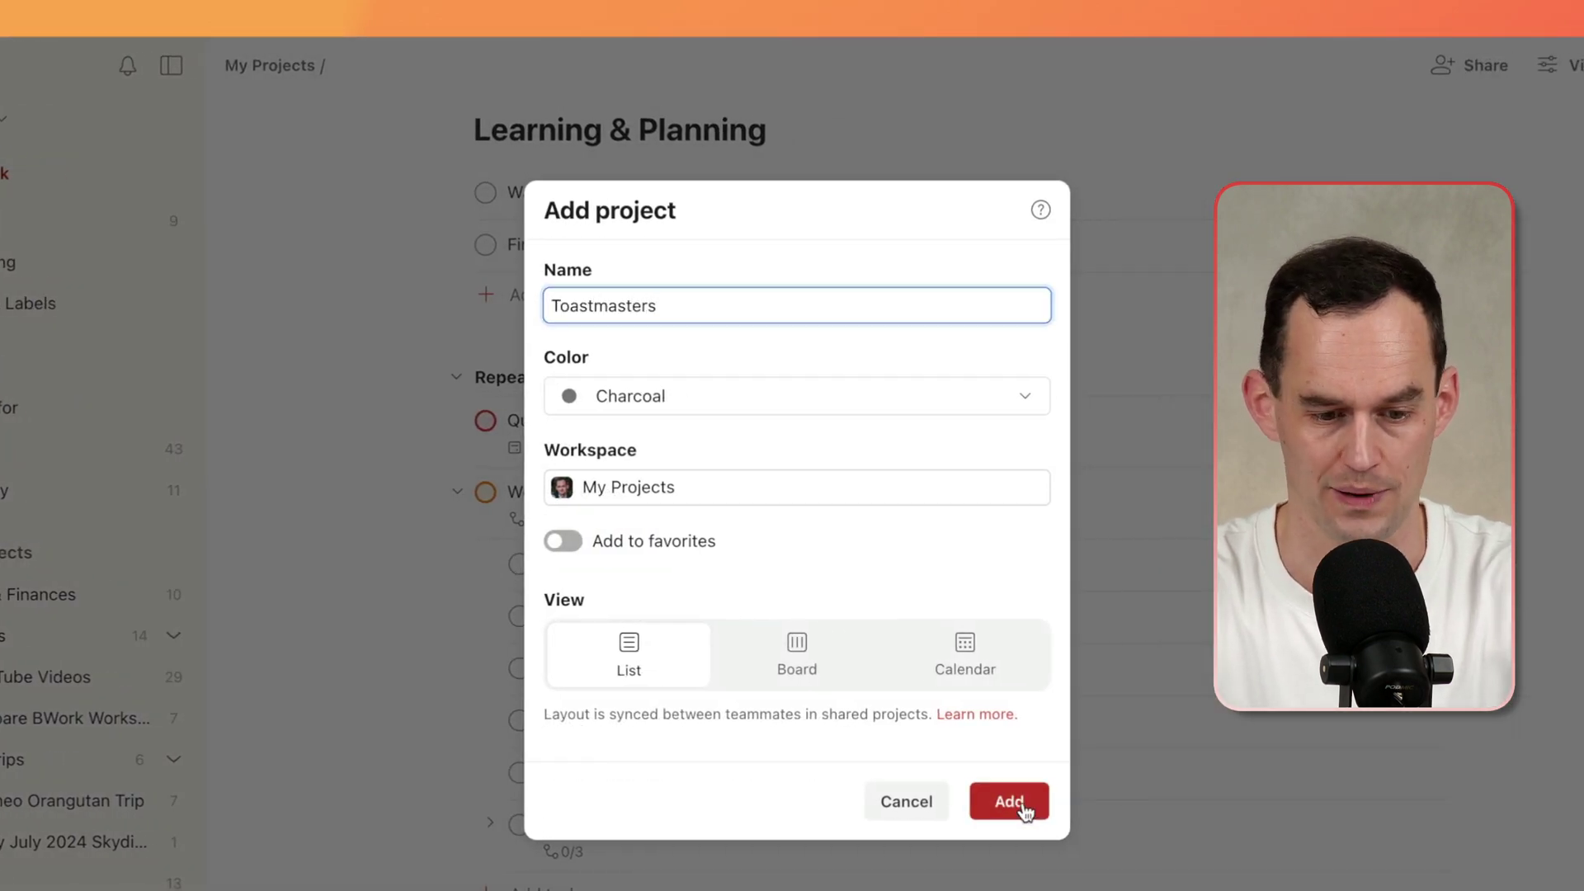
left_click_drag(96, 749, 109, 648)
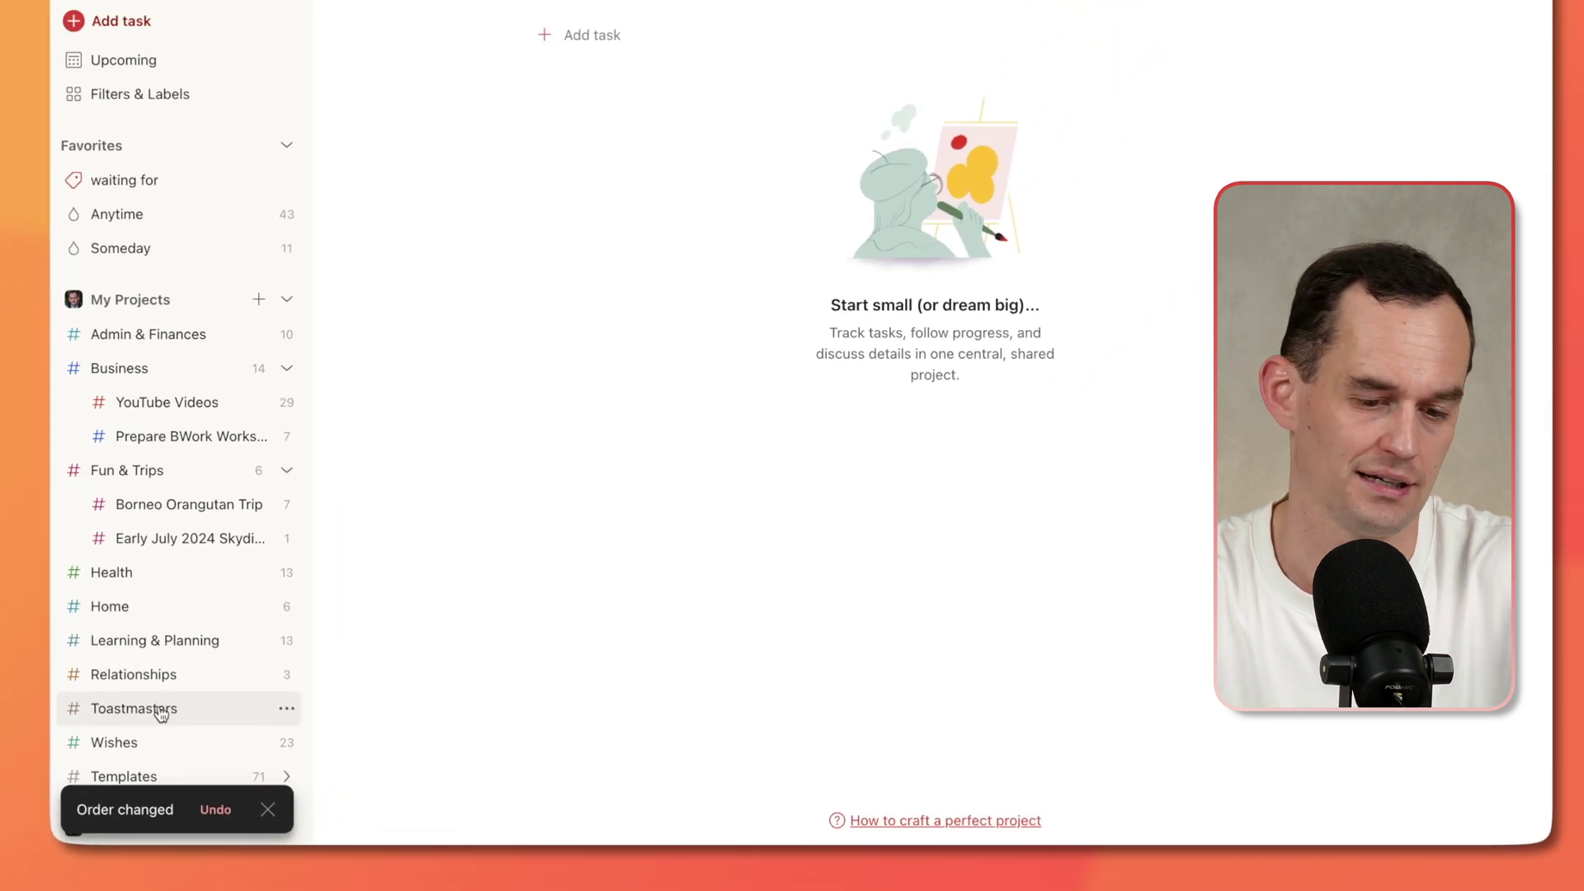
Step: Add the undated task 'Prepare for my May 25 speech' to Toastmasters
left_click(161, 711)
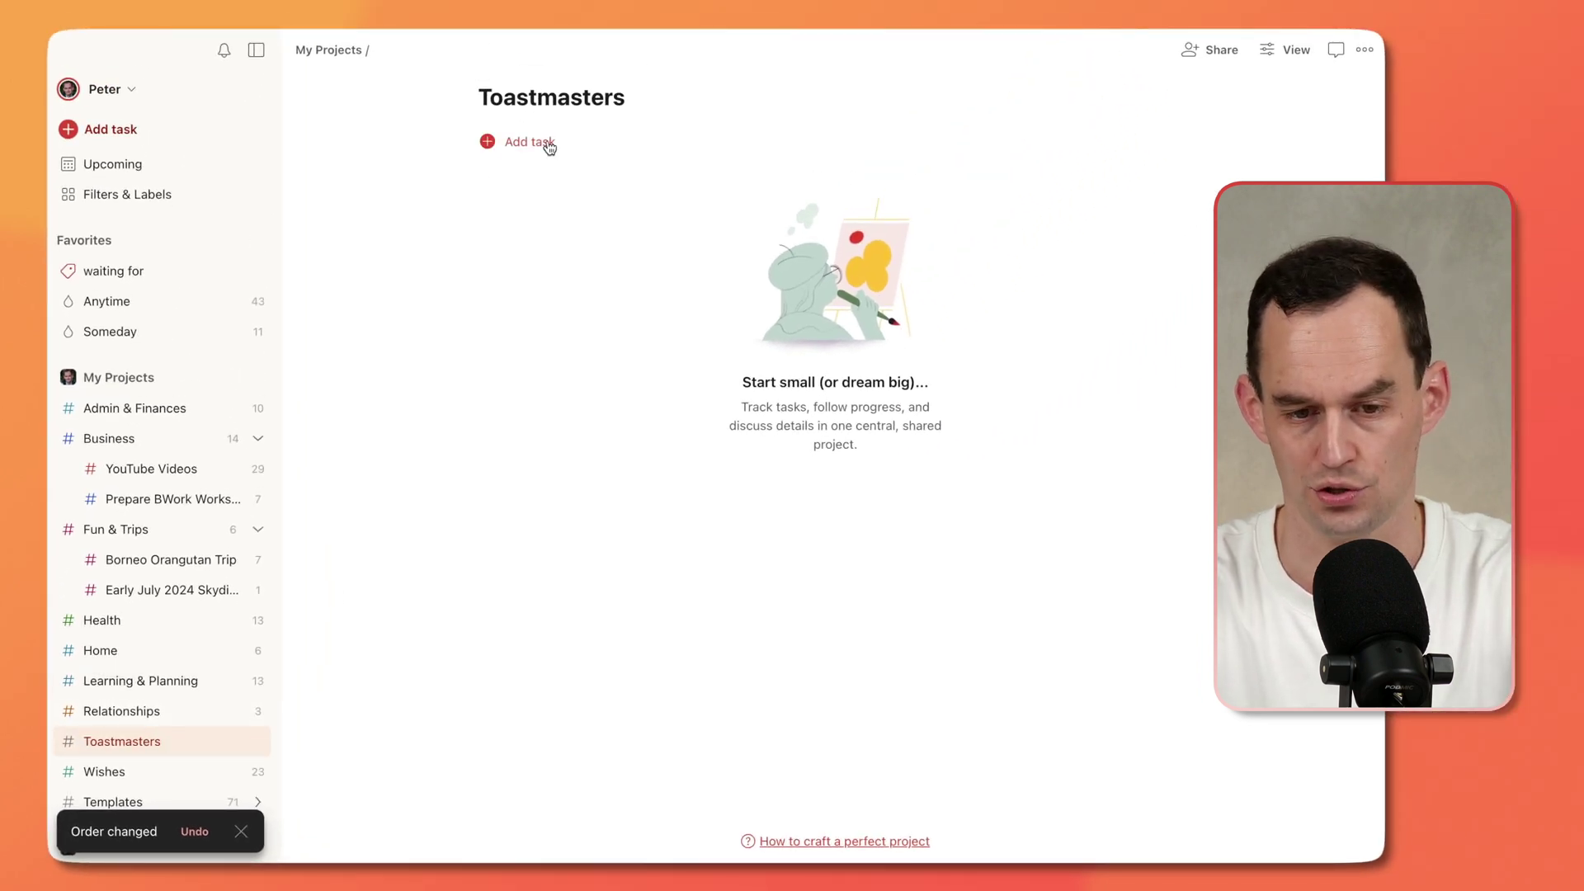
left_click(529, 141)
type("Prepare for my May 25 speech")
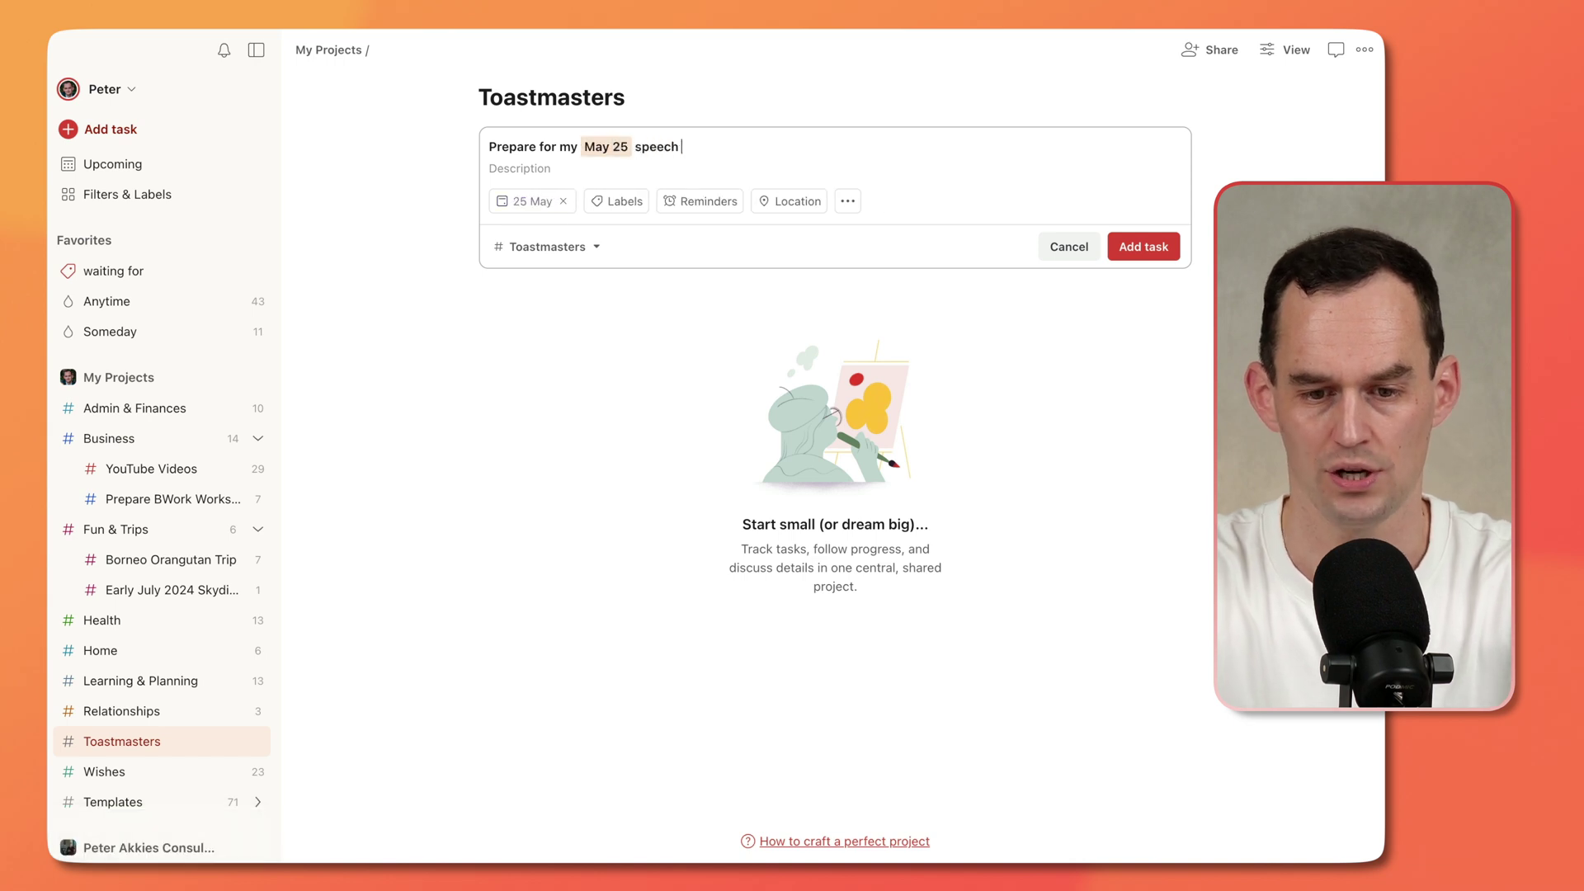
left_click(616, 148)
left_click(1166, 259)
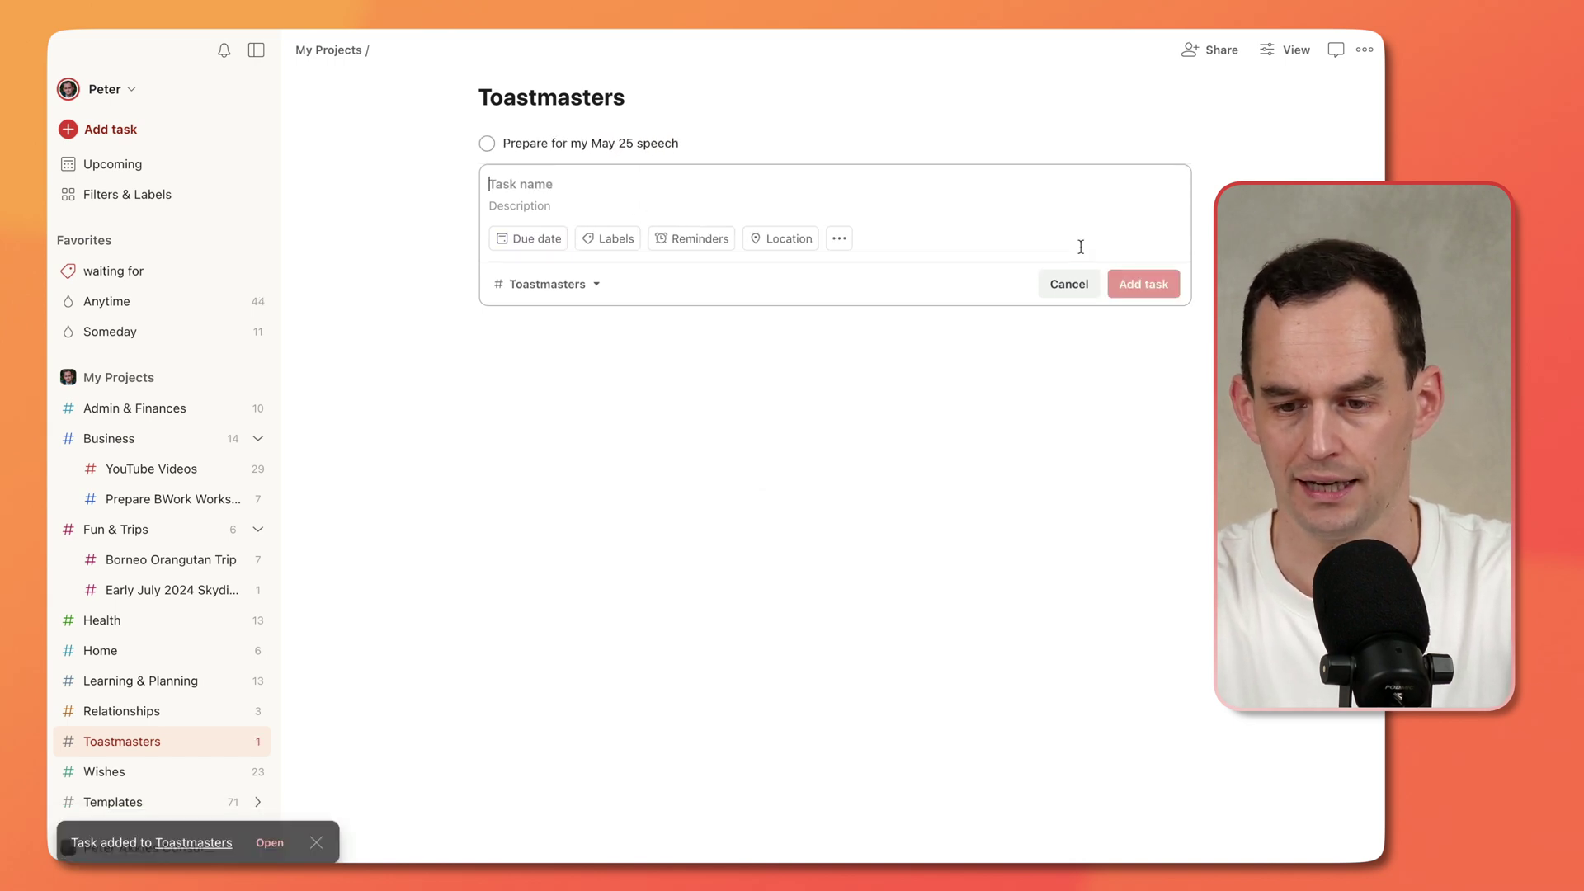
left_click(1065, 283)
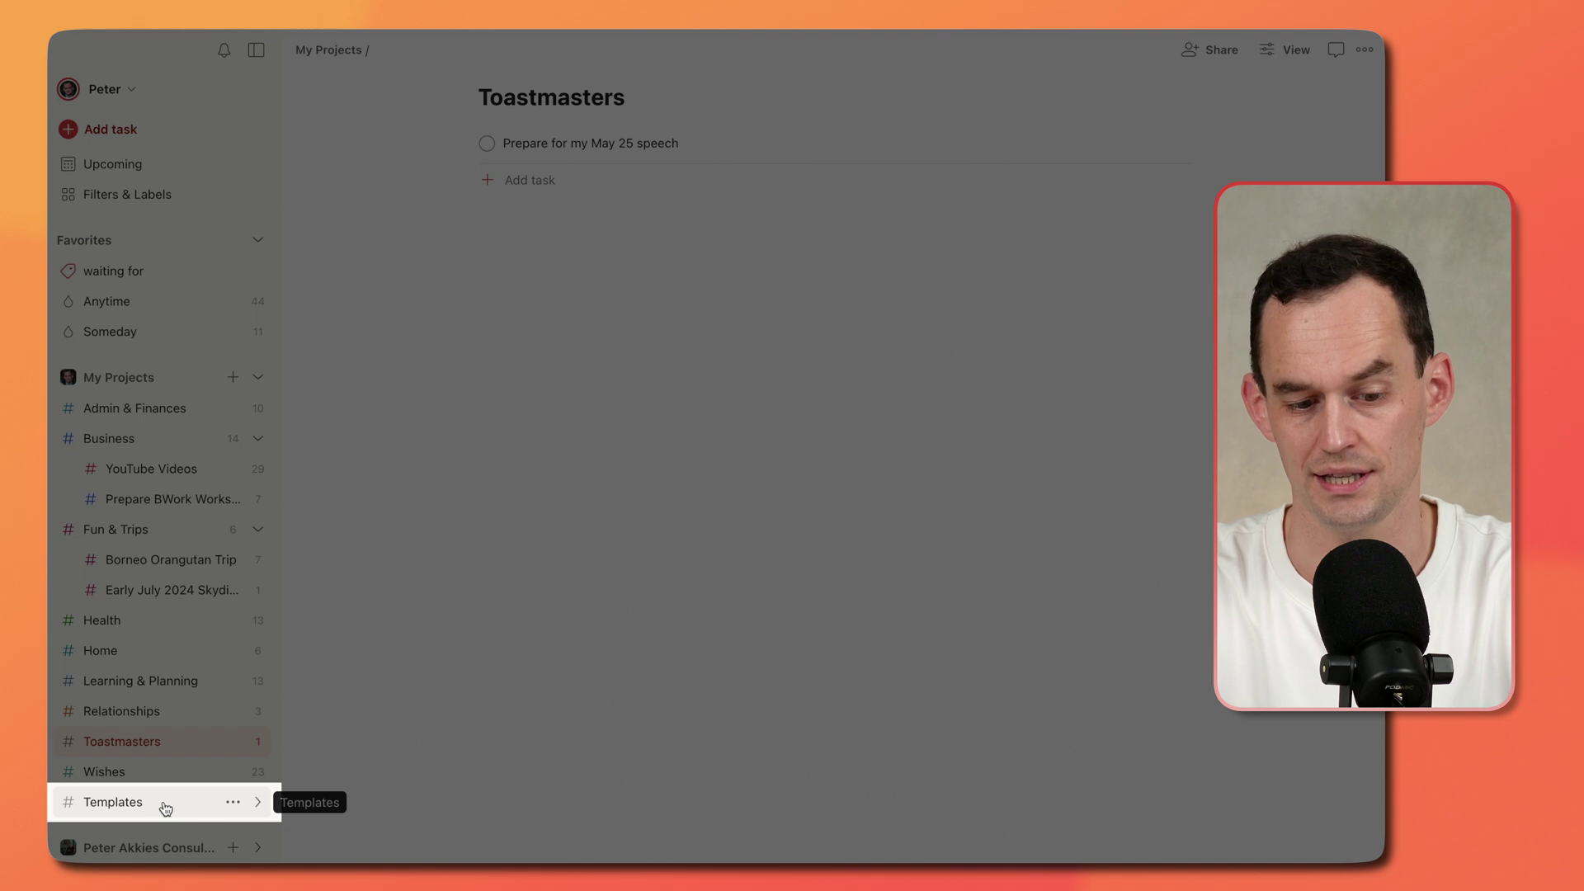
Step: Duplicate the YT xxx task in Templates and move the copy into YouTube Videos
left_click(110, 804)
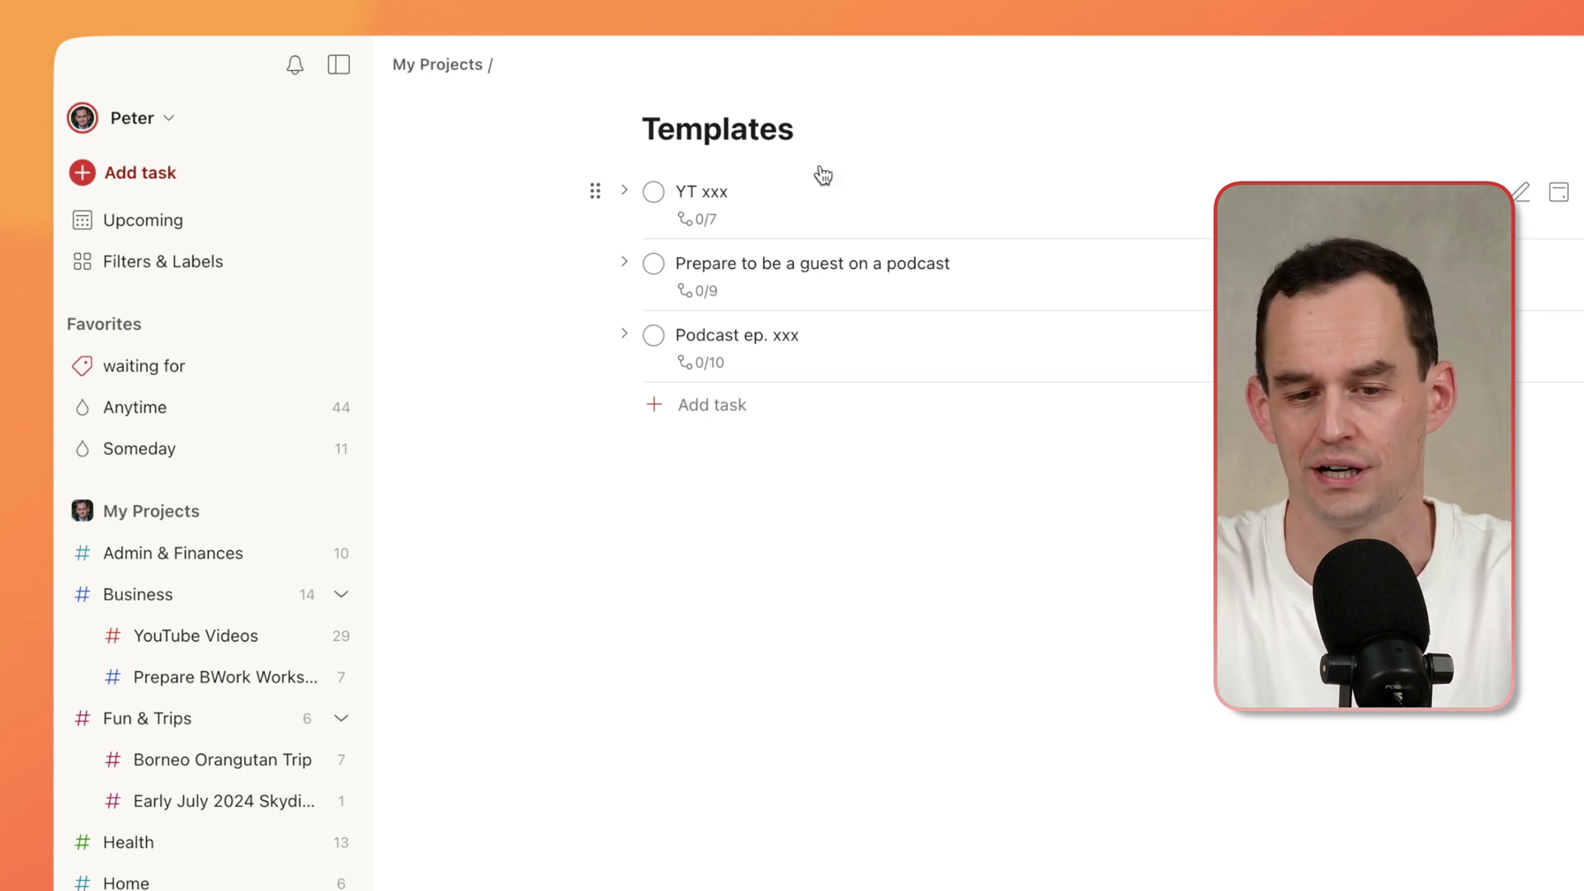
right_click(801, 219)
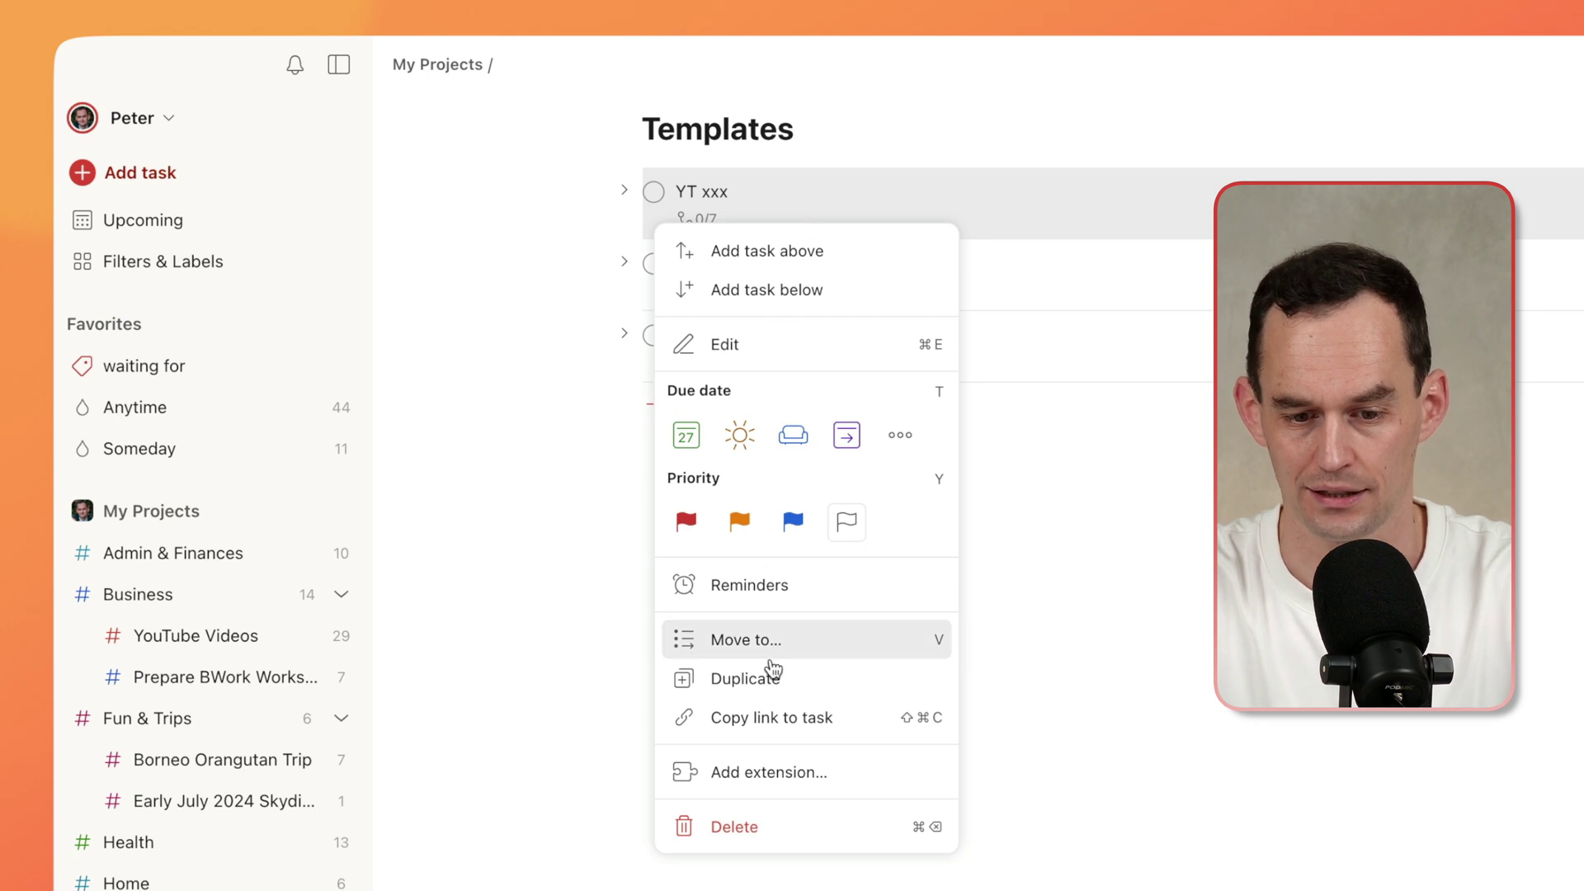
left_click(802, 679)
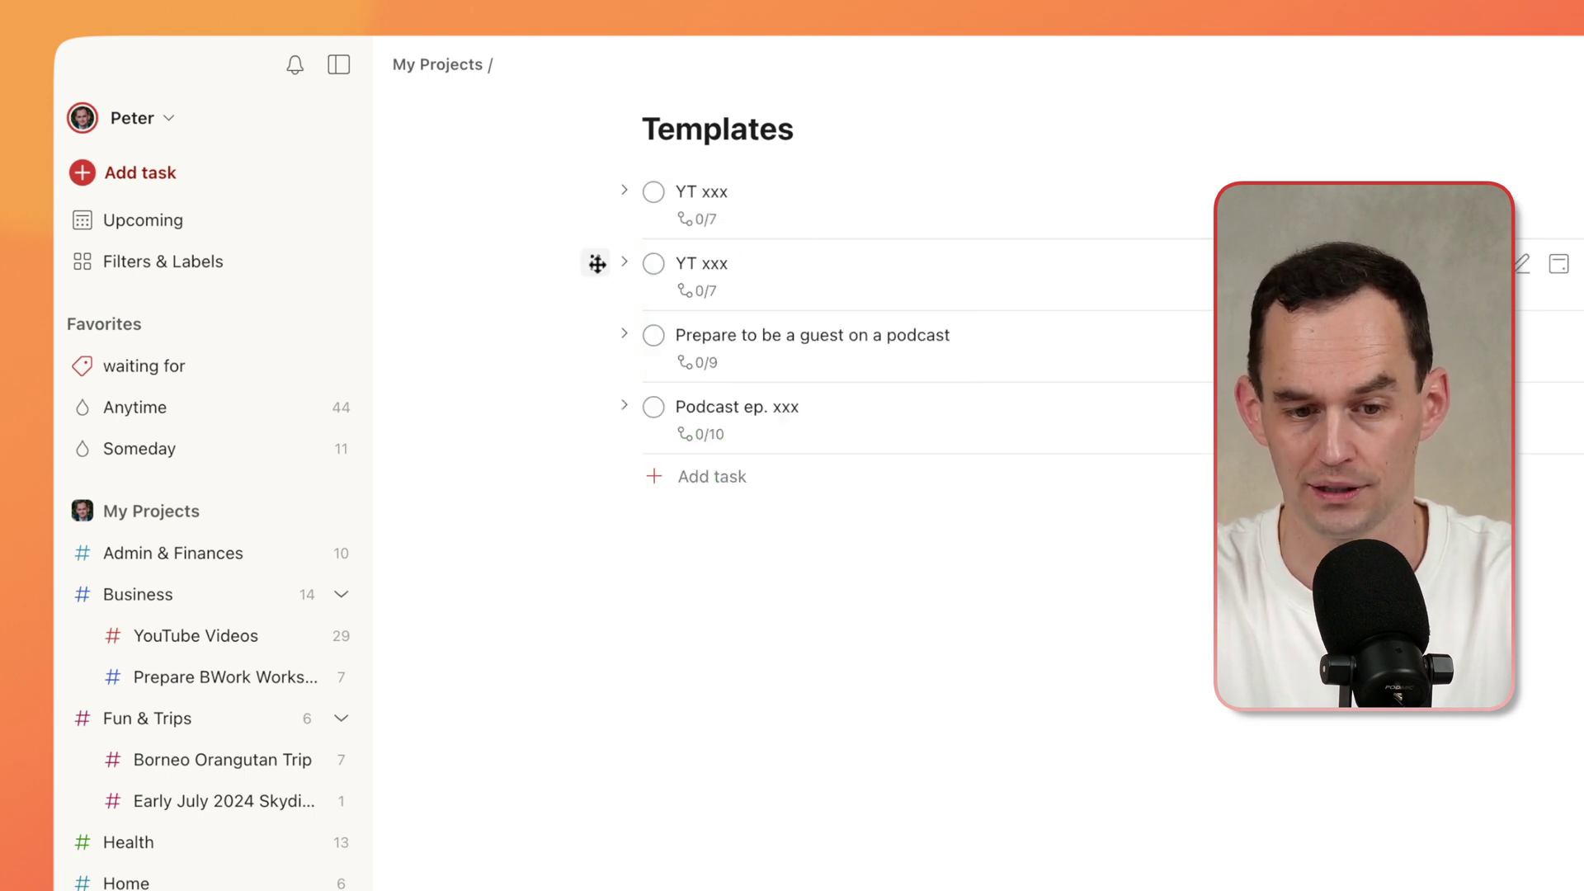
left_click_drag(598, 263, 218, 635)
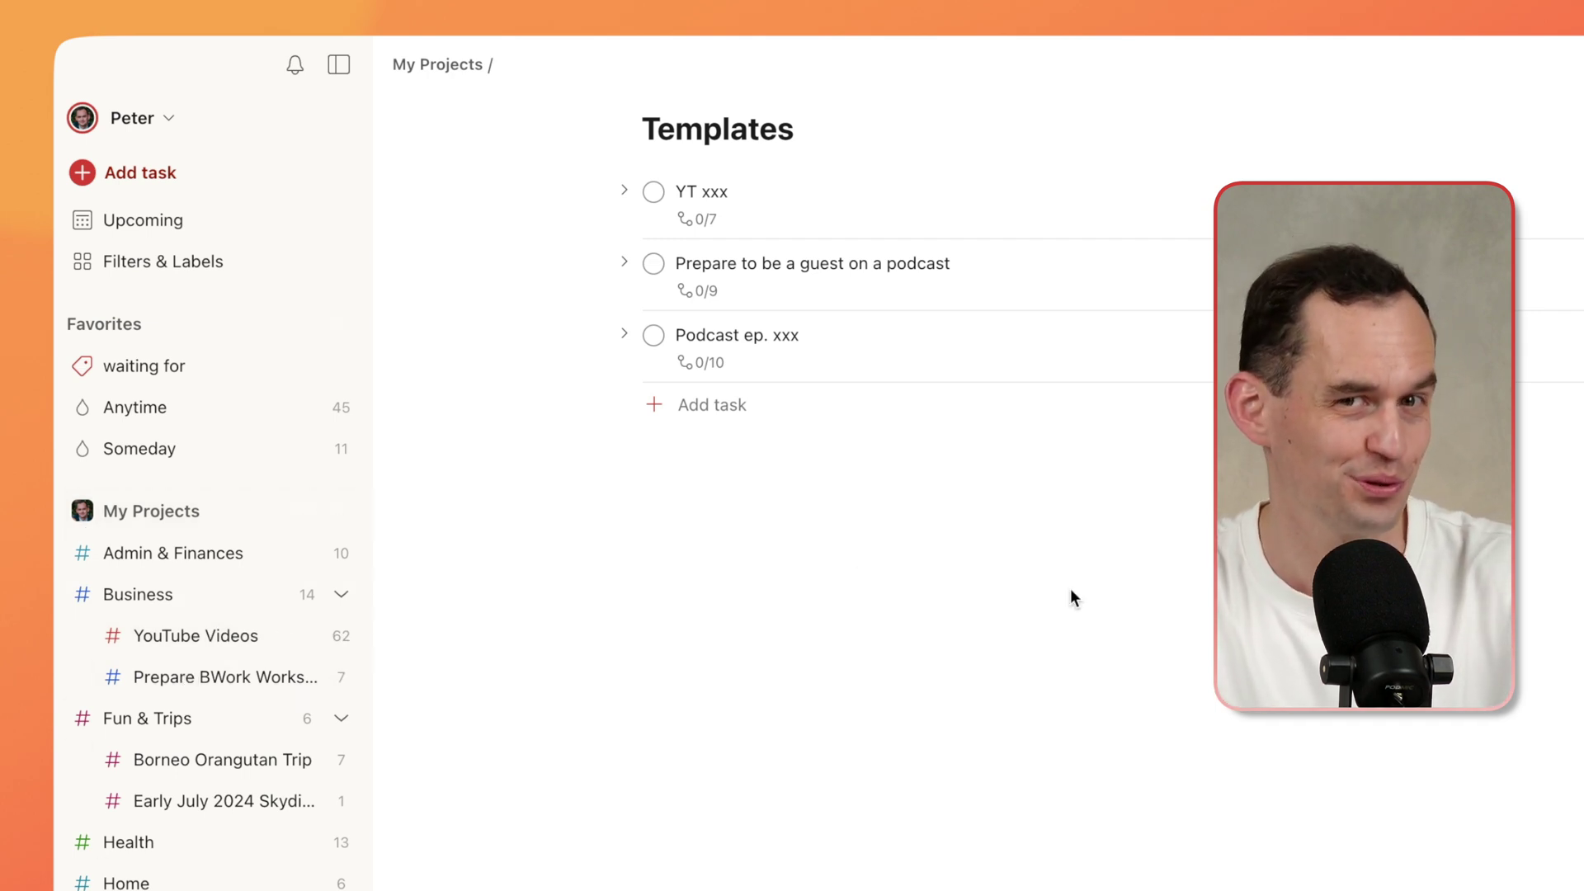
mouse_move(820, 468)
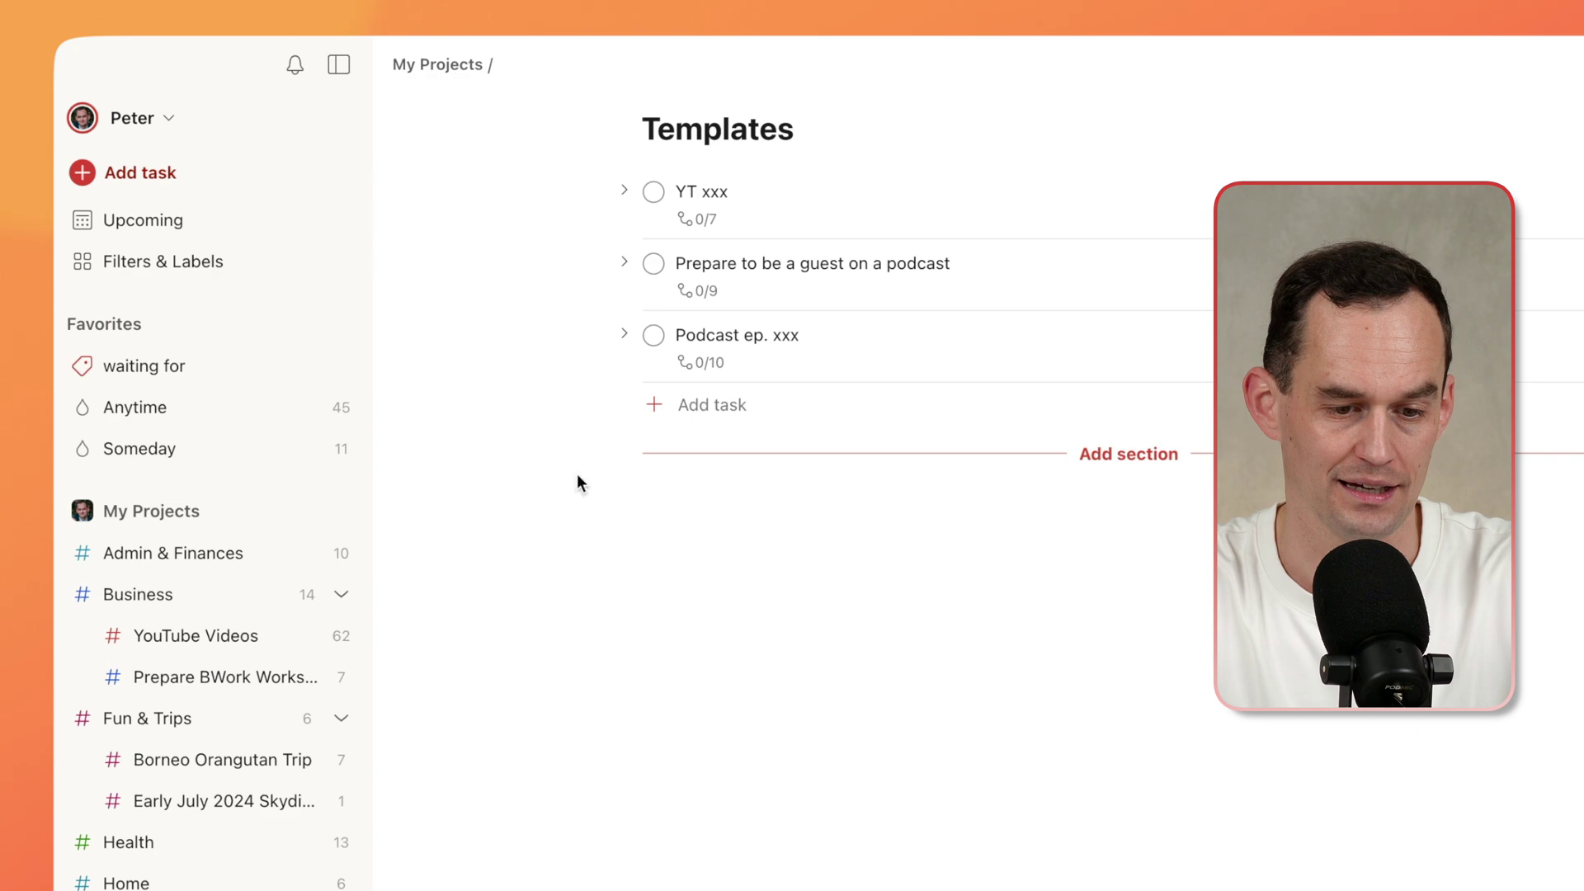
Step: Review the Business project's Repeating and Someday sections, then open Filters & Labels
left_click(177, 594)
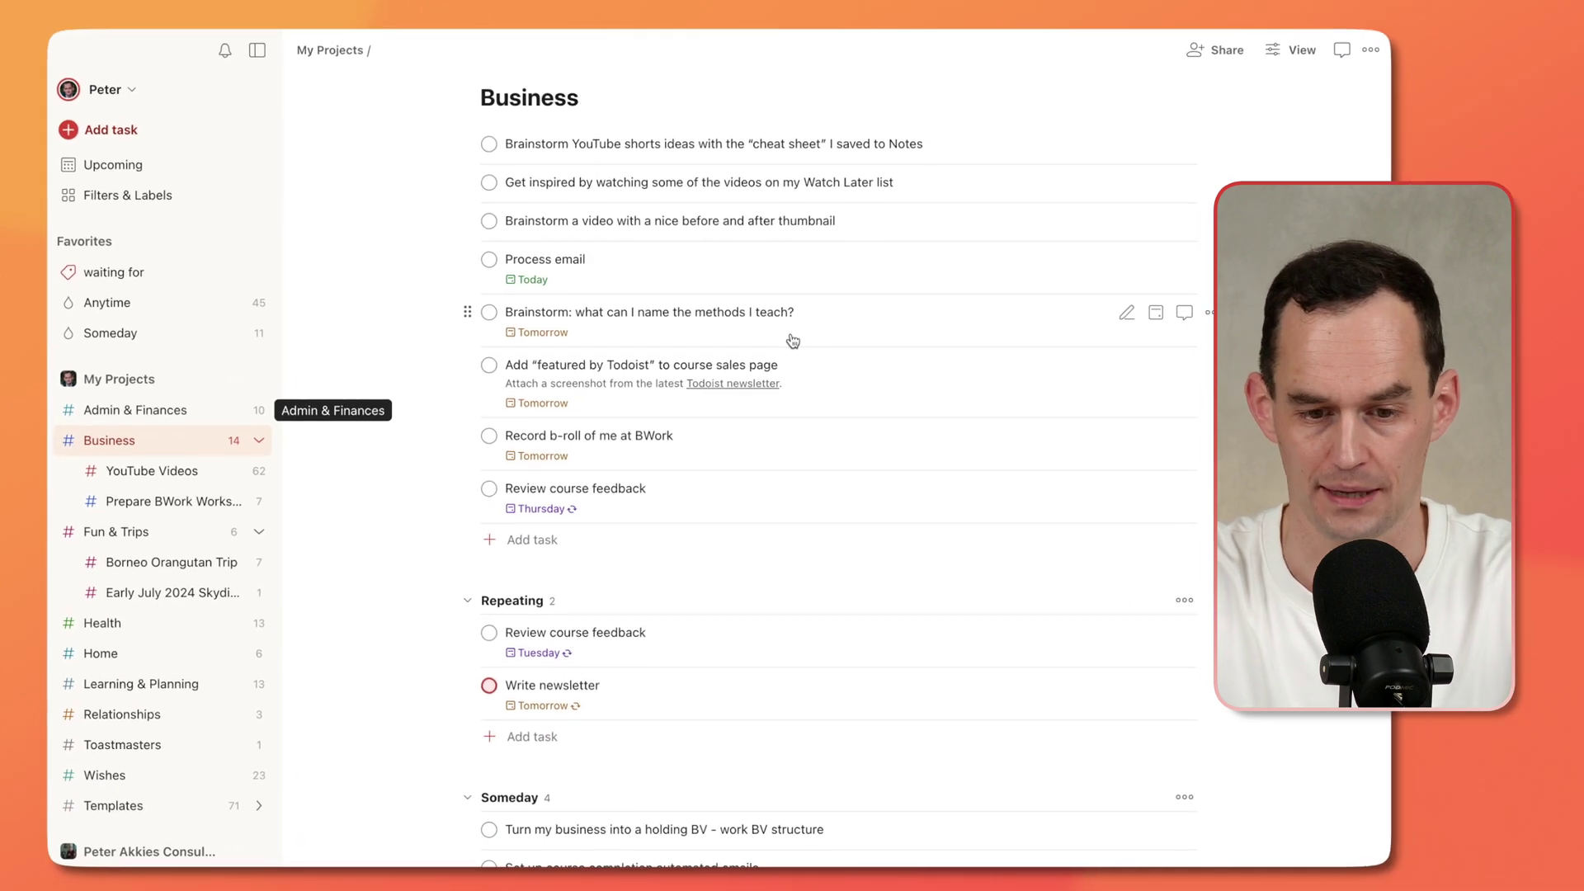
scroll(847, 533, "down", 3)
scroll(788, 495, "down", 2)
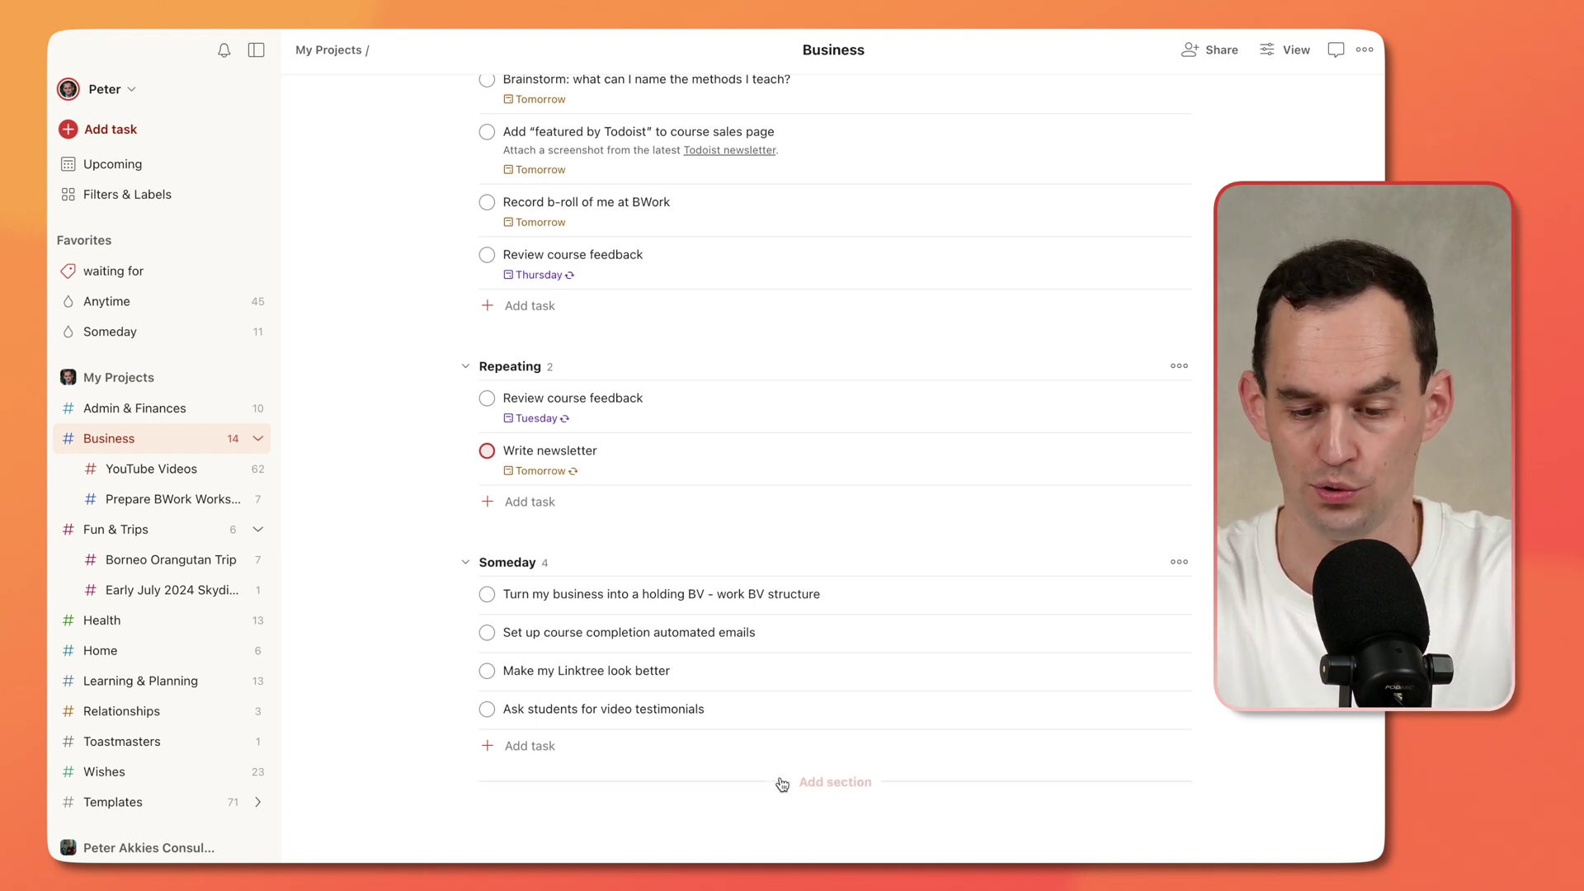
left_click(858, 783)
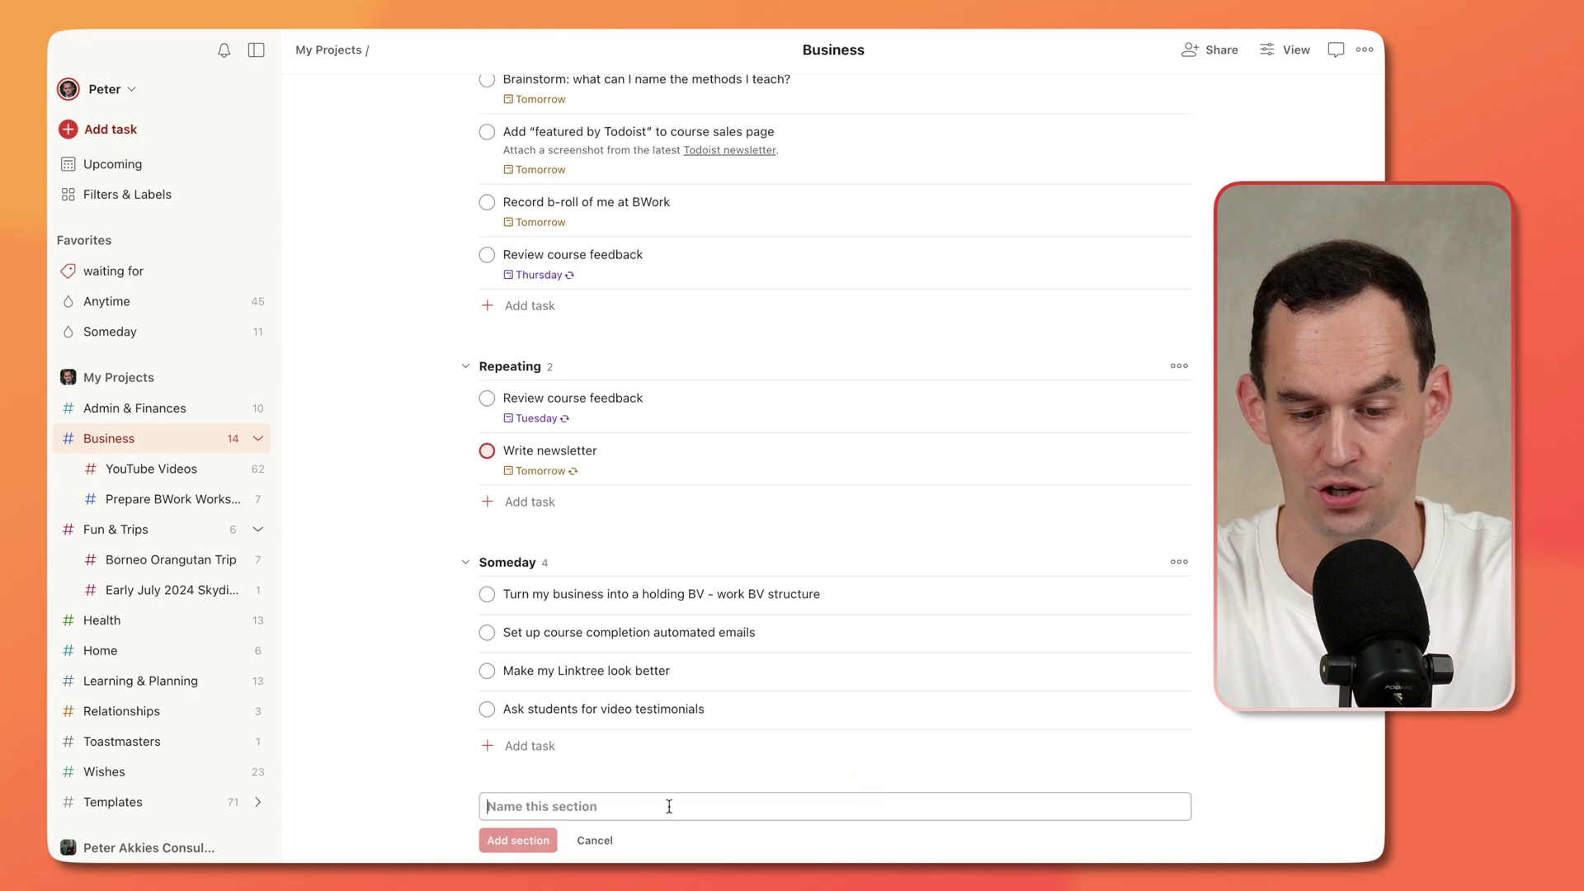
left_click(595, 843)
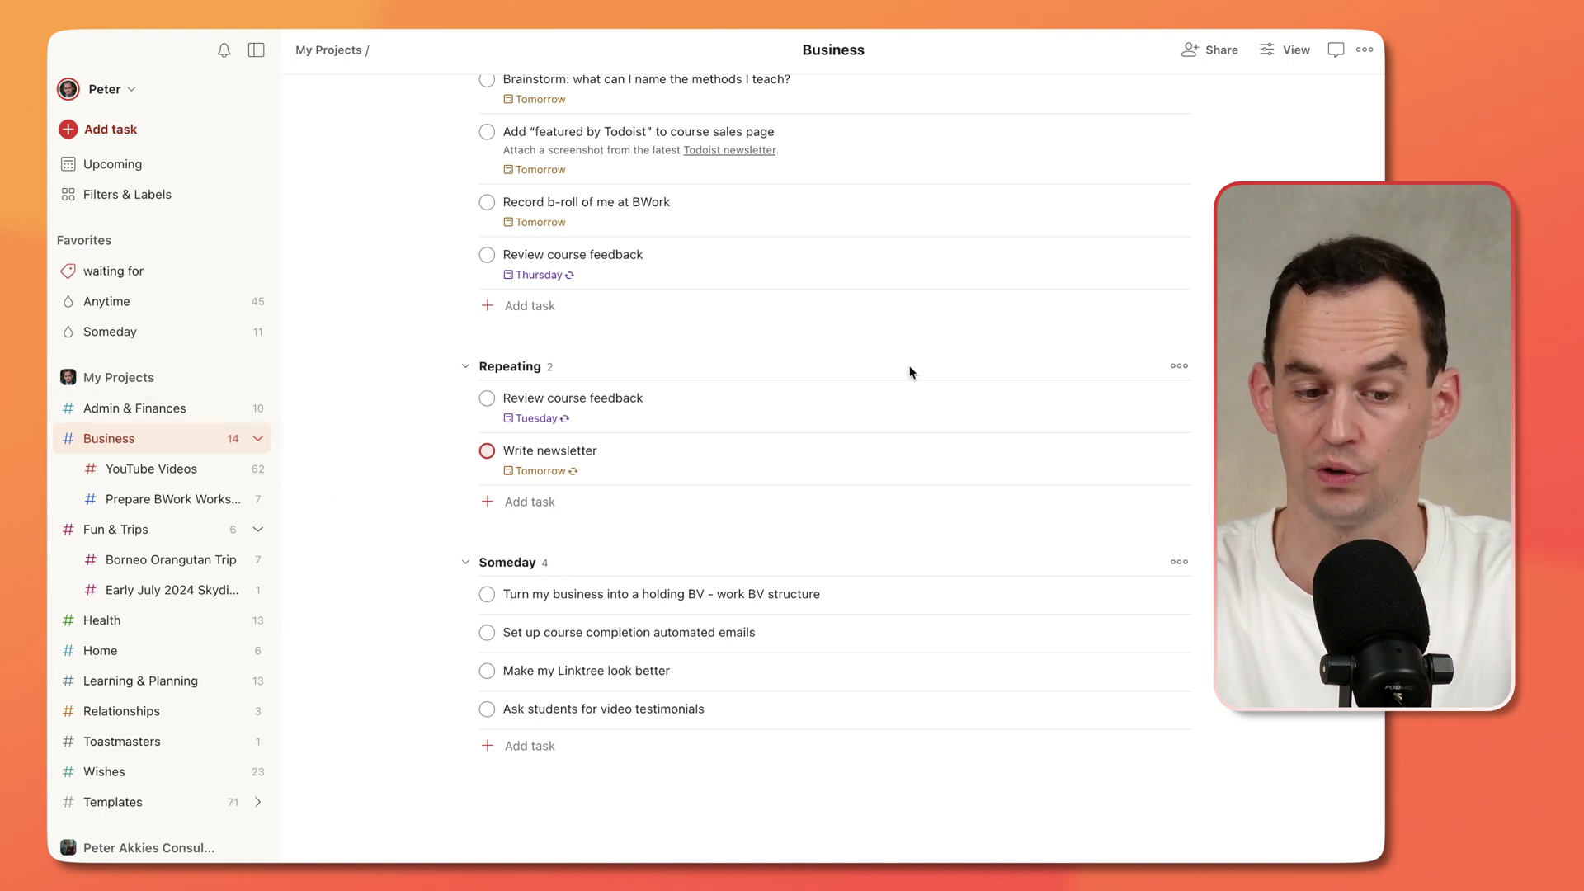
scroll(833, 454, "up", 4)
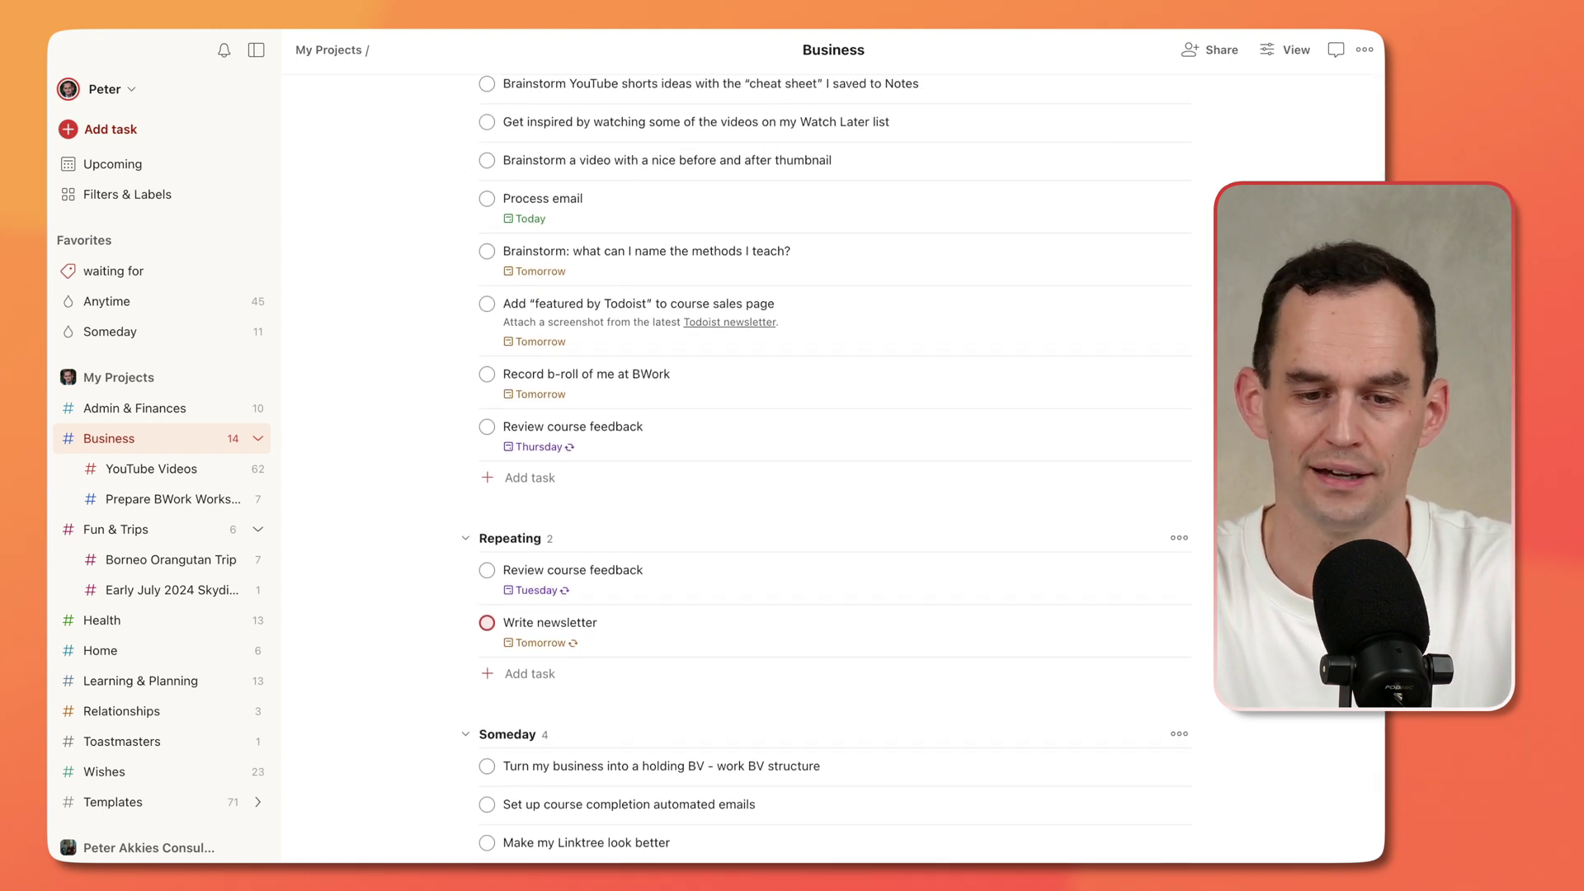
scroll(833, 453, "down", 4)
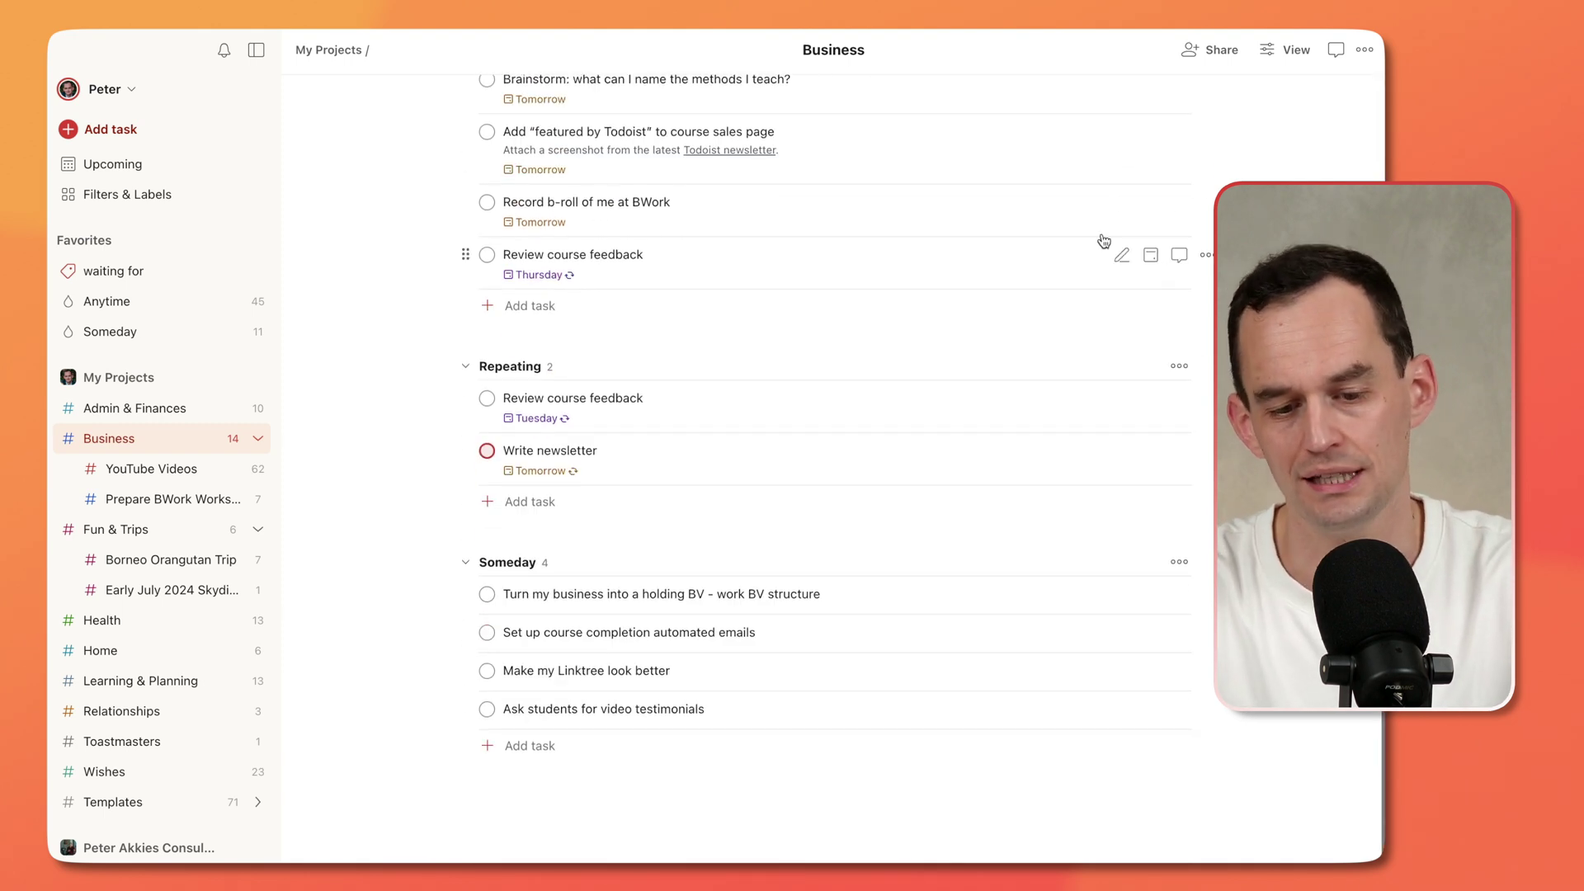
mouse_move(593, 552)
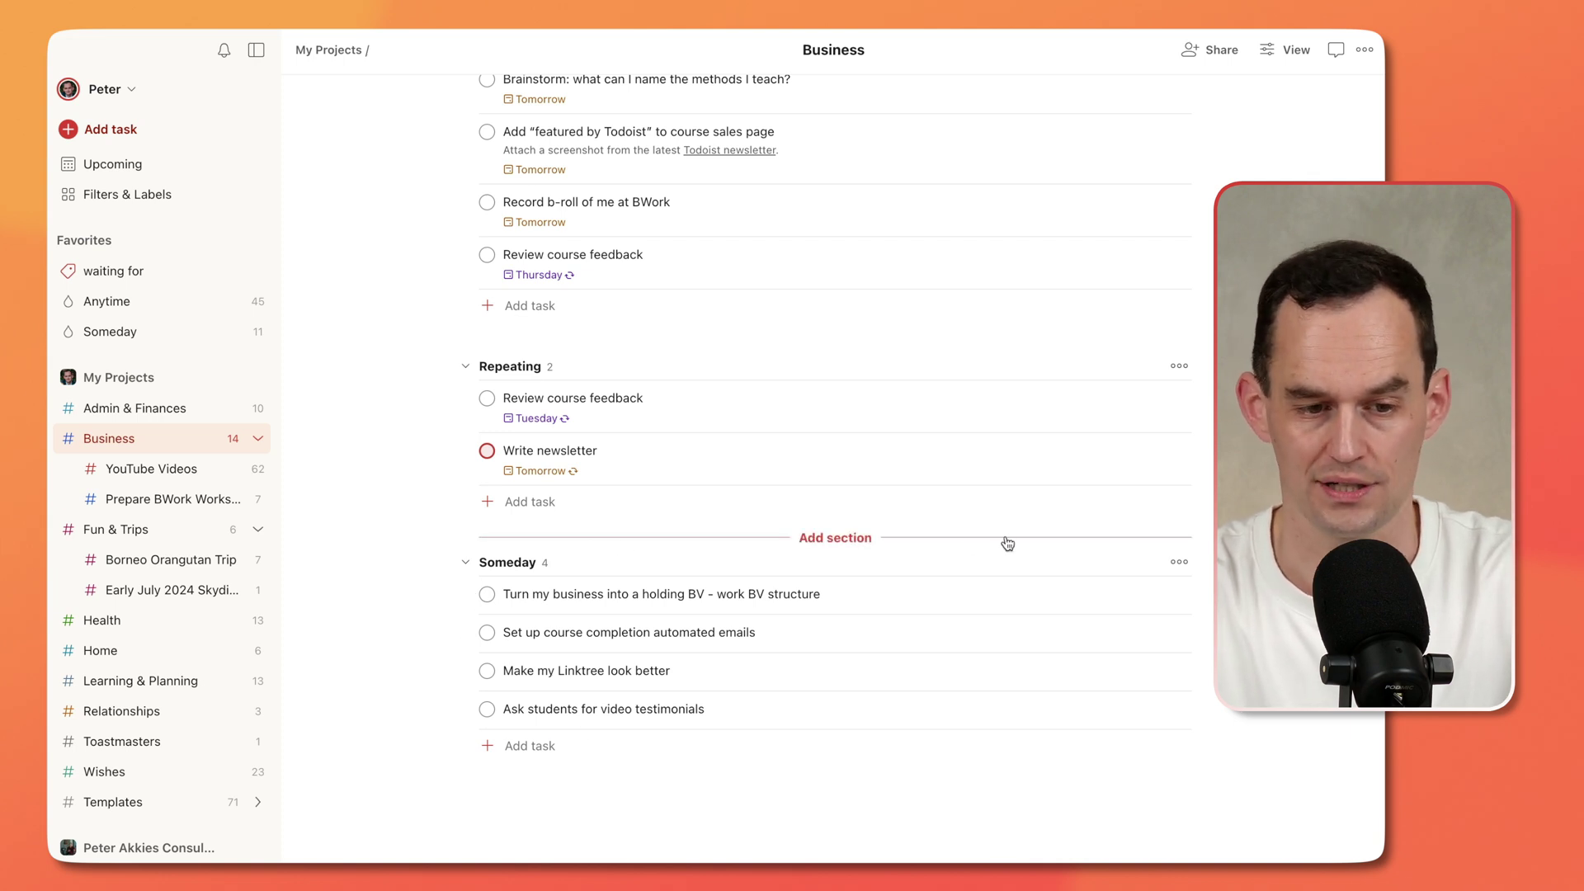
left_click(164, 209)
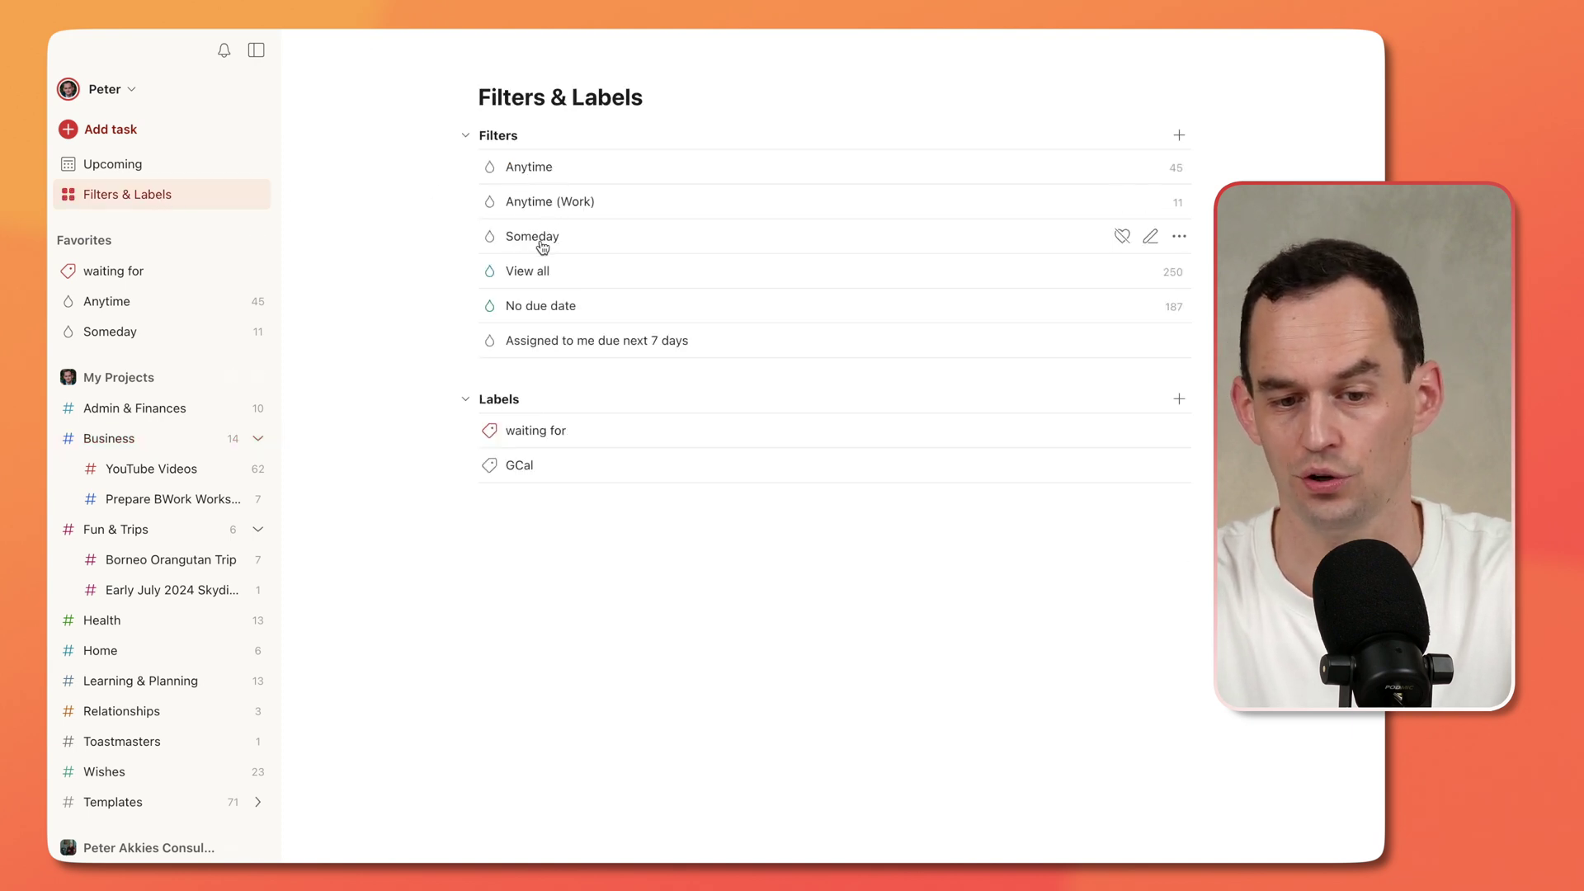
left_click(1151, 240)
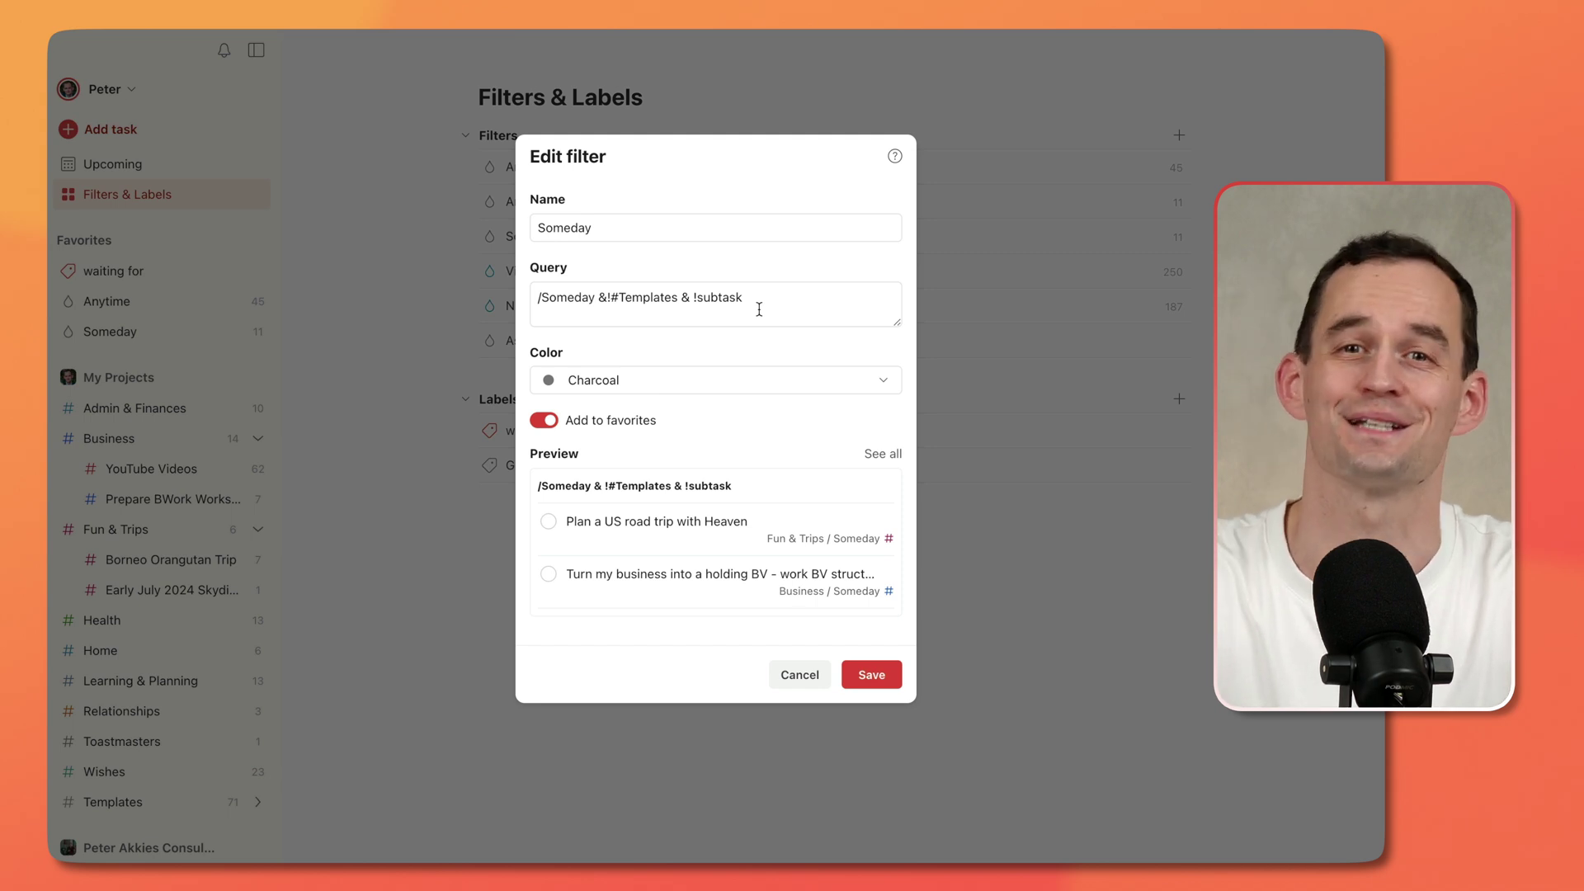
left_click(799, 676)
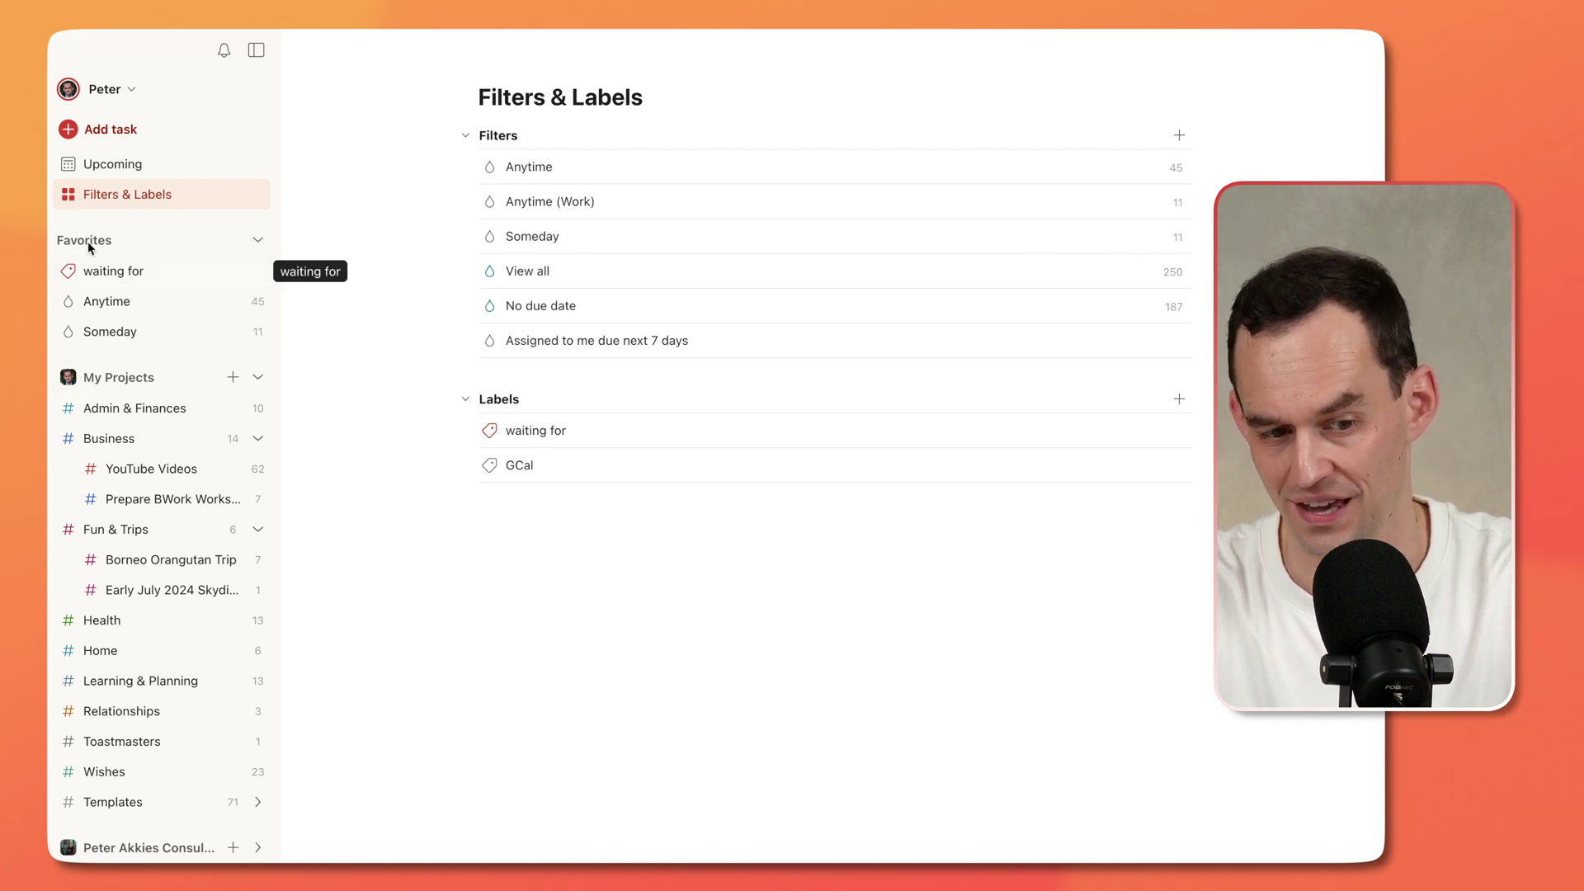
Step: Scroll through the Someday filter's tasks grouped by project, then return to Business
left_click(133, 338)
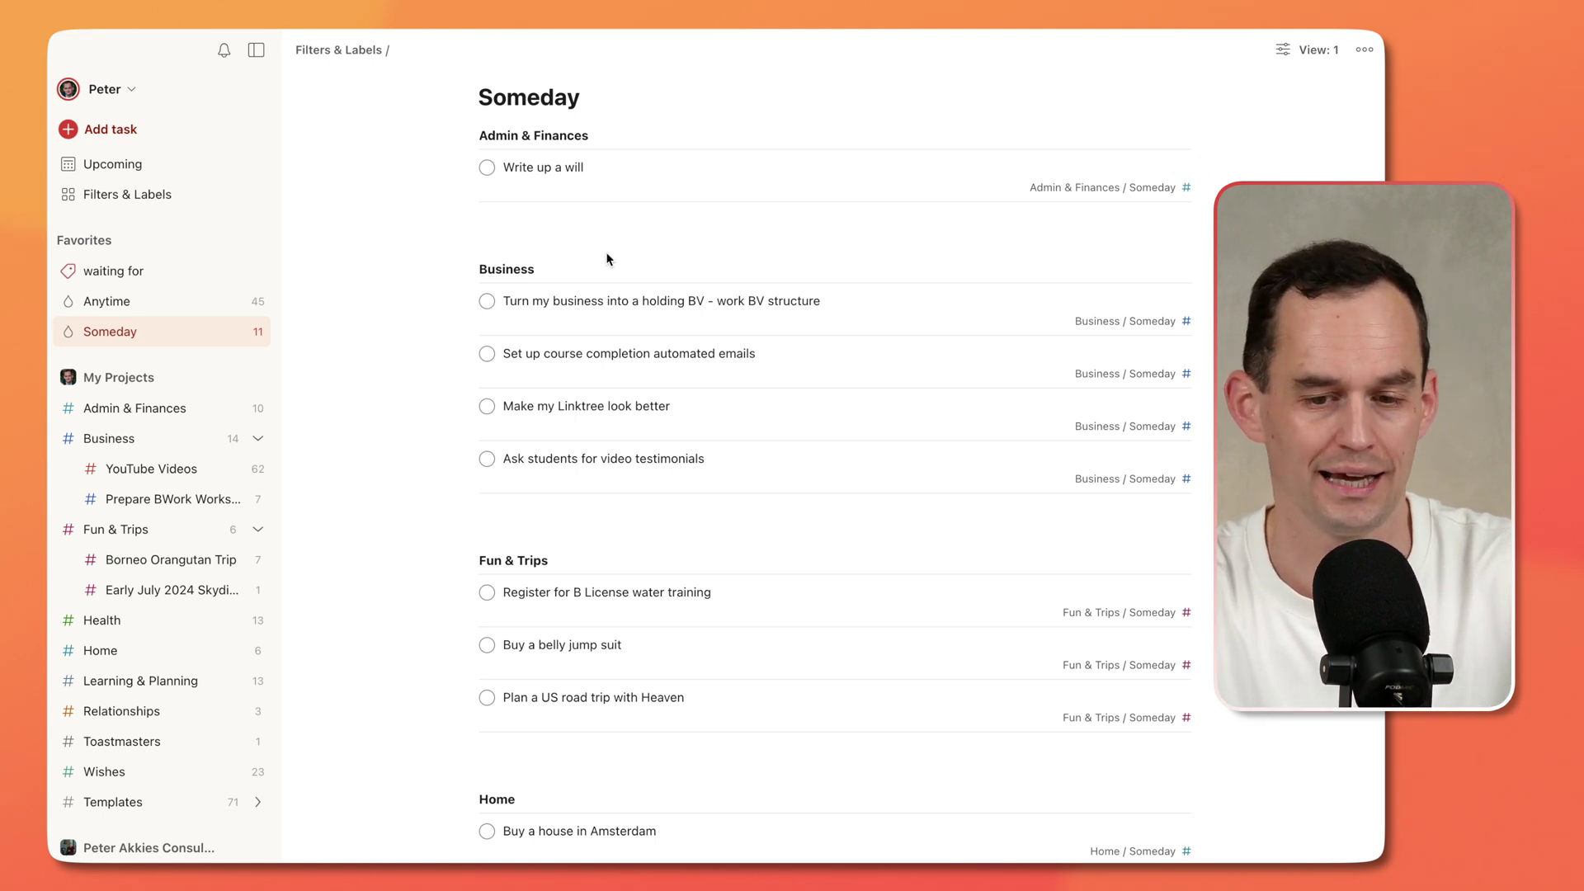
scroll(610, 256, "down", 2)
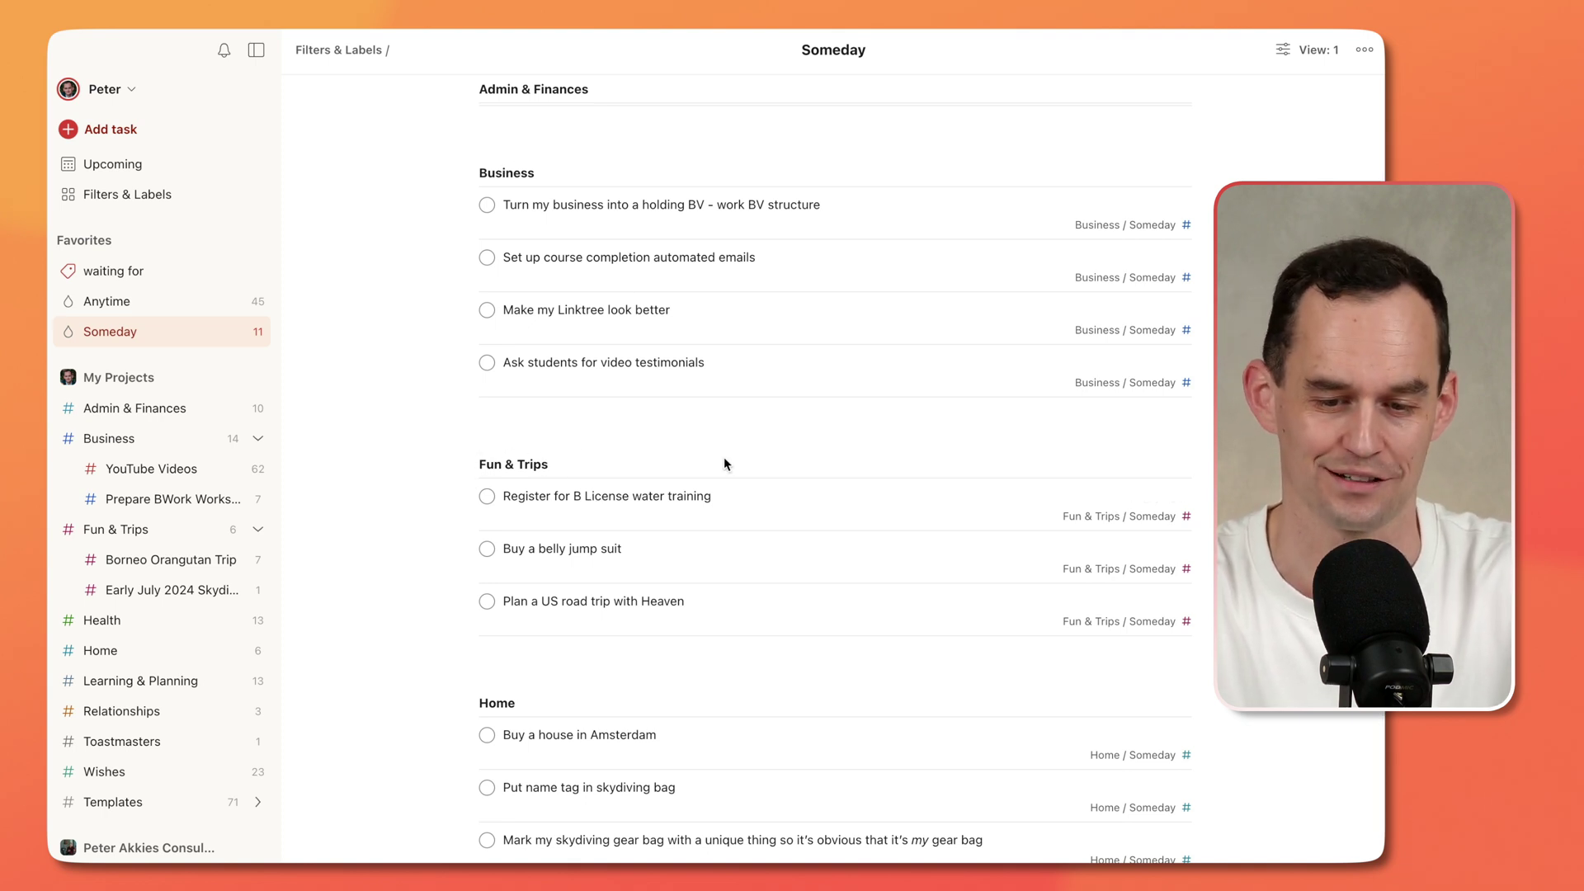
scroll(730, 404, "up", 2)
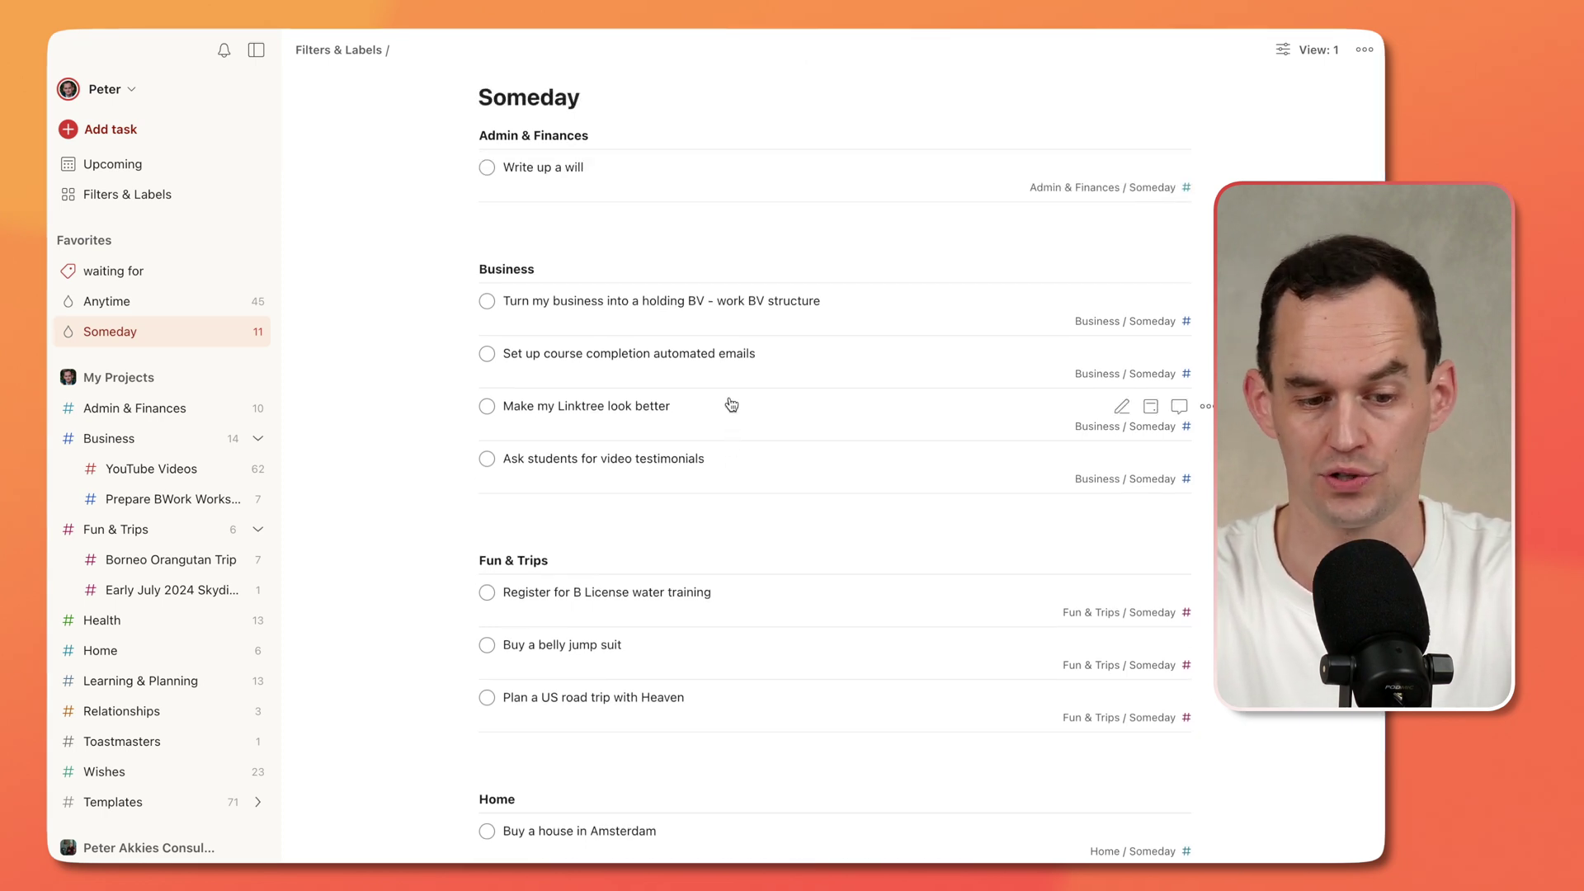
left_click(124, 439)
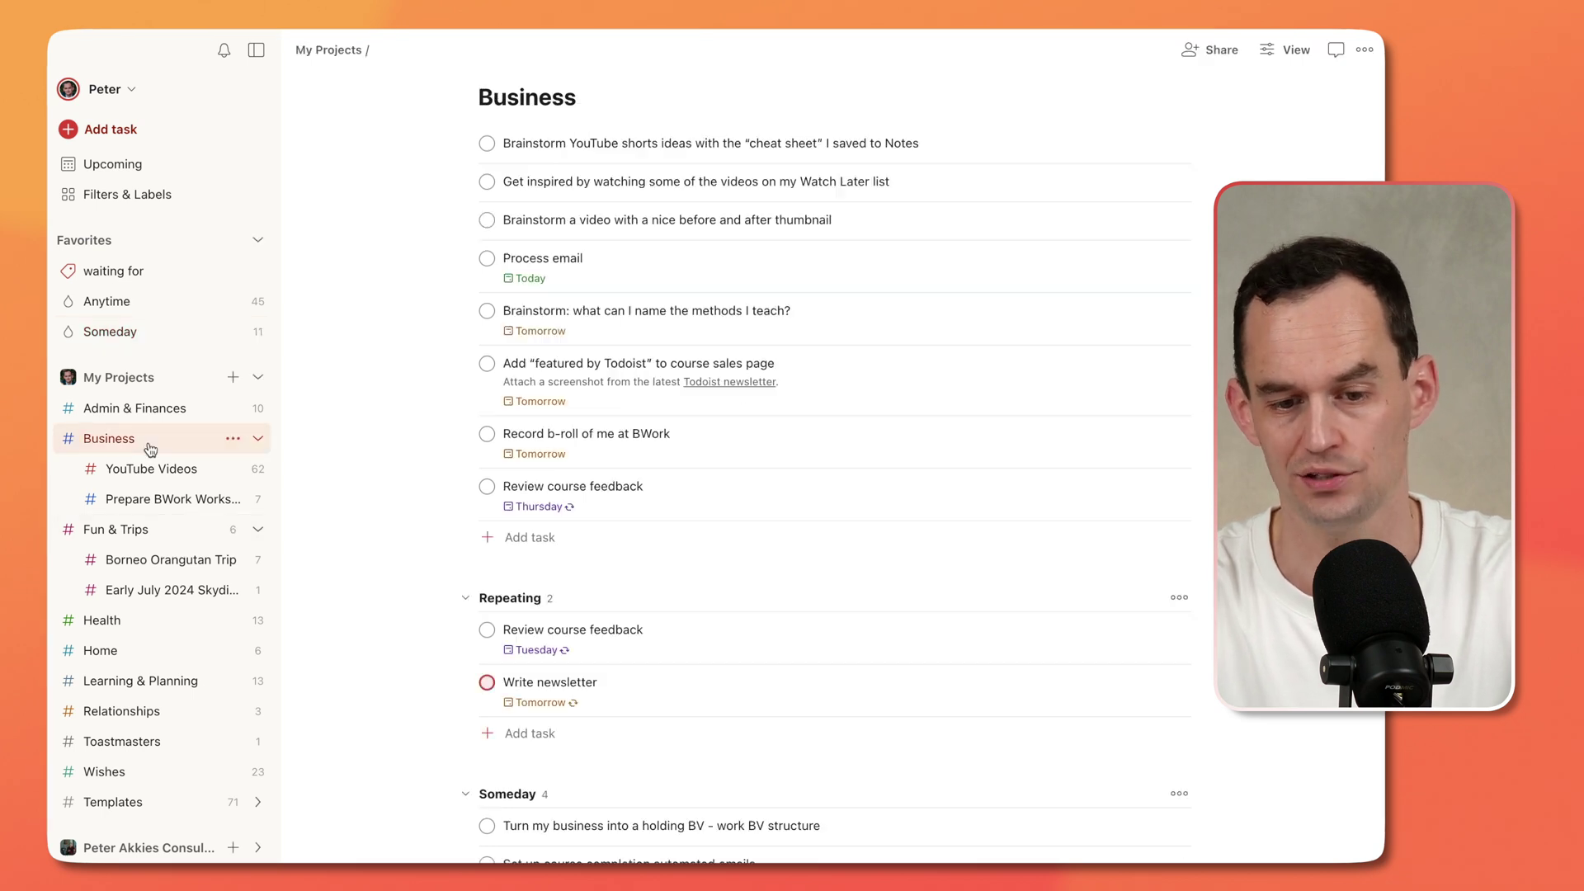
scroll(690, 608, "down", 3)
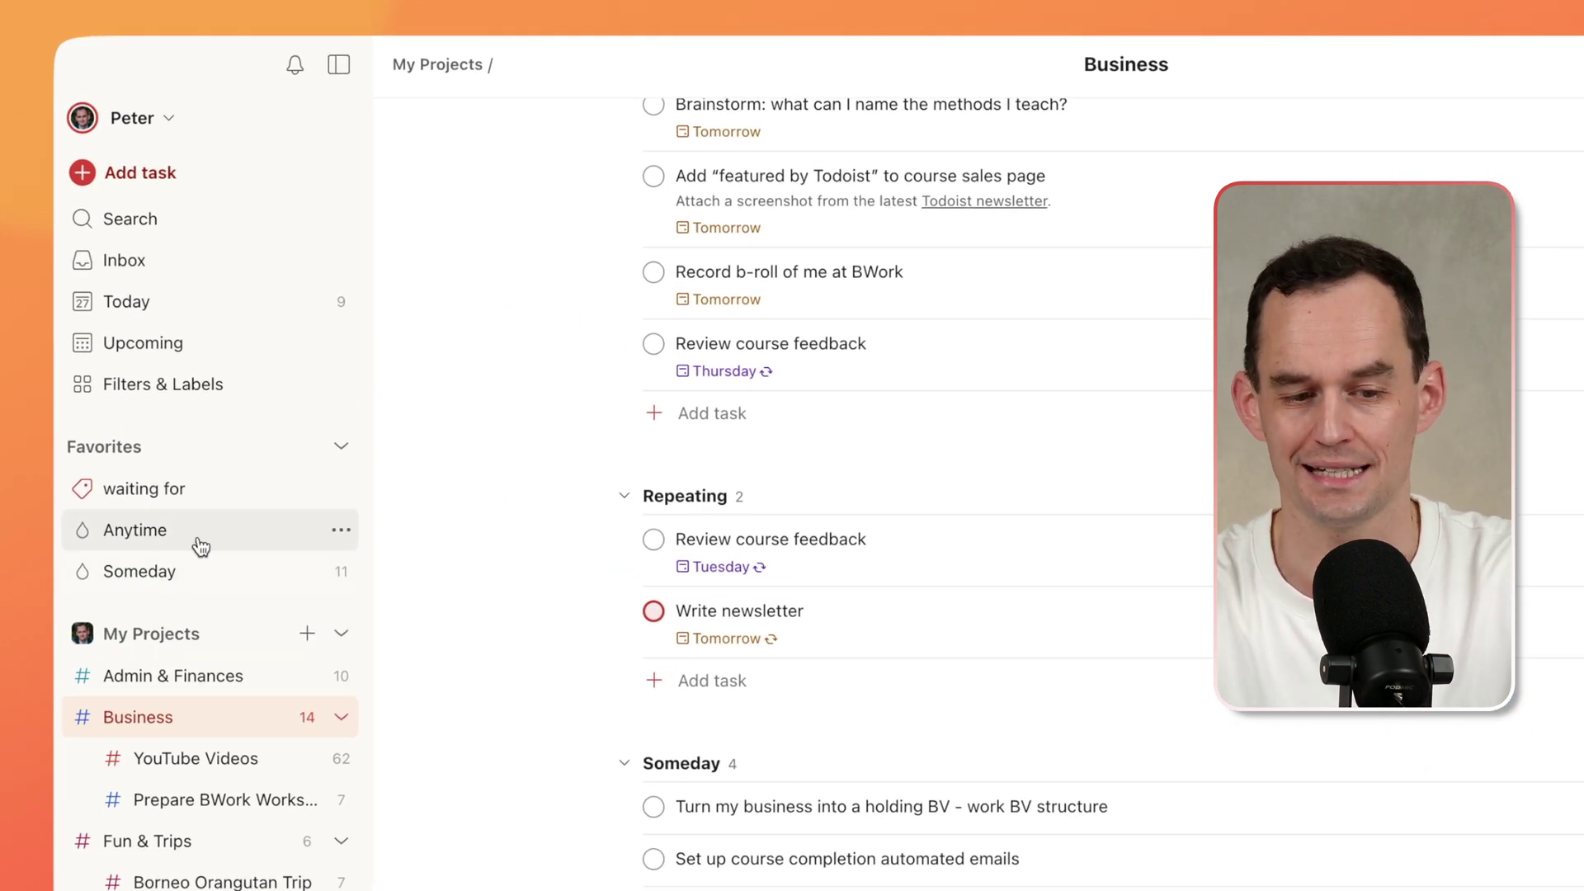
Step: Open the Anytime filter's editor, cancel without changes, and view the Anytime task list
left_click(215, 396)
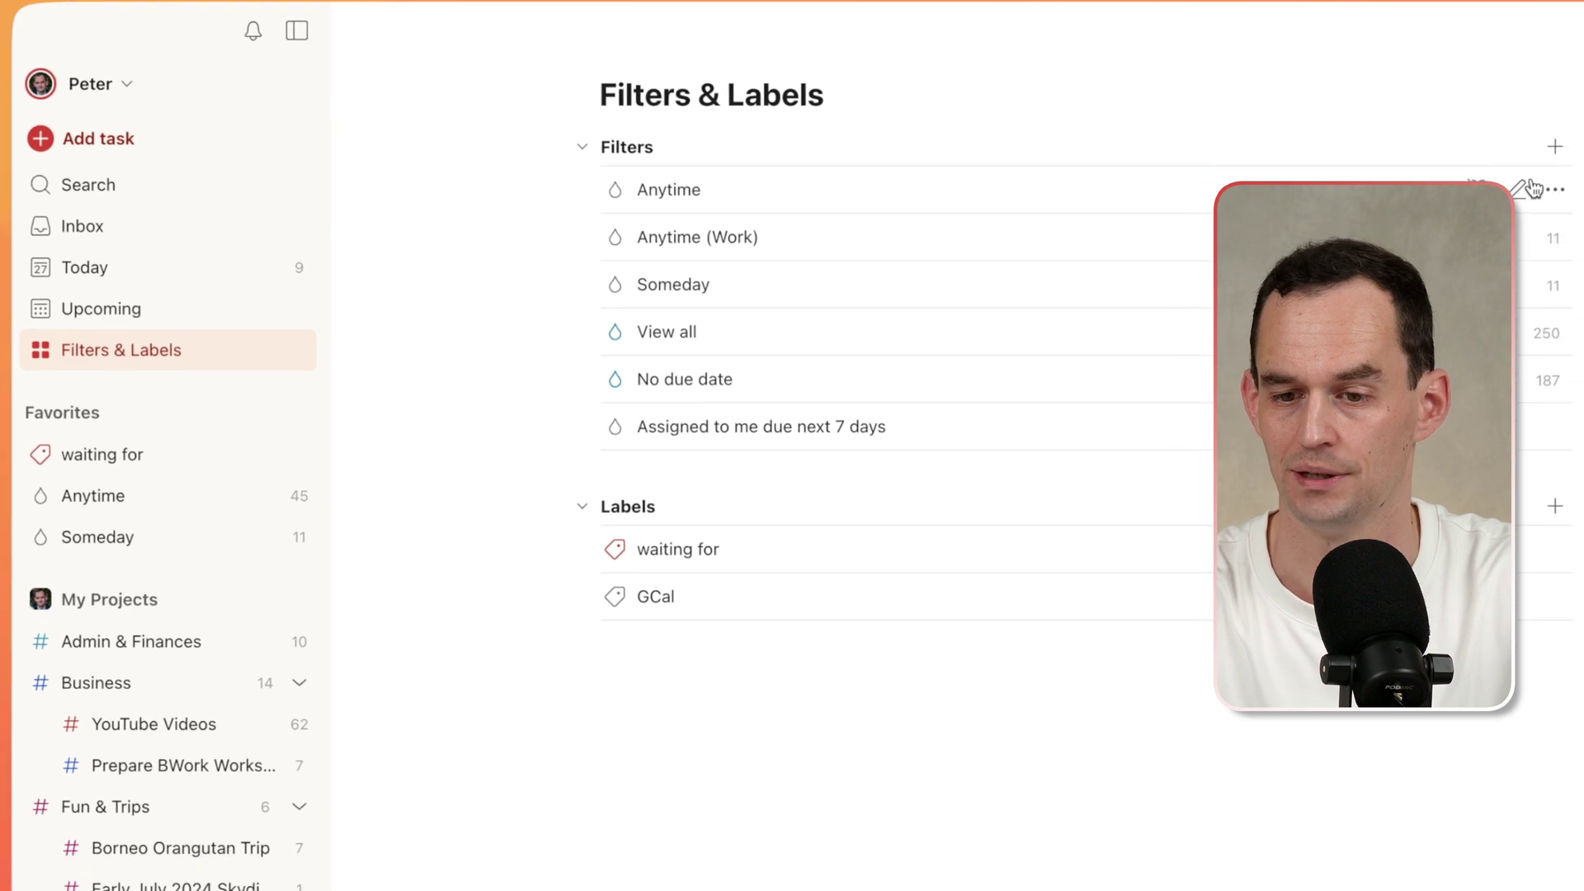
left_click(1528, 187)
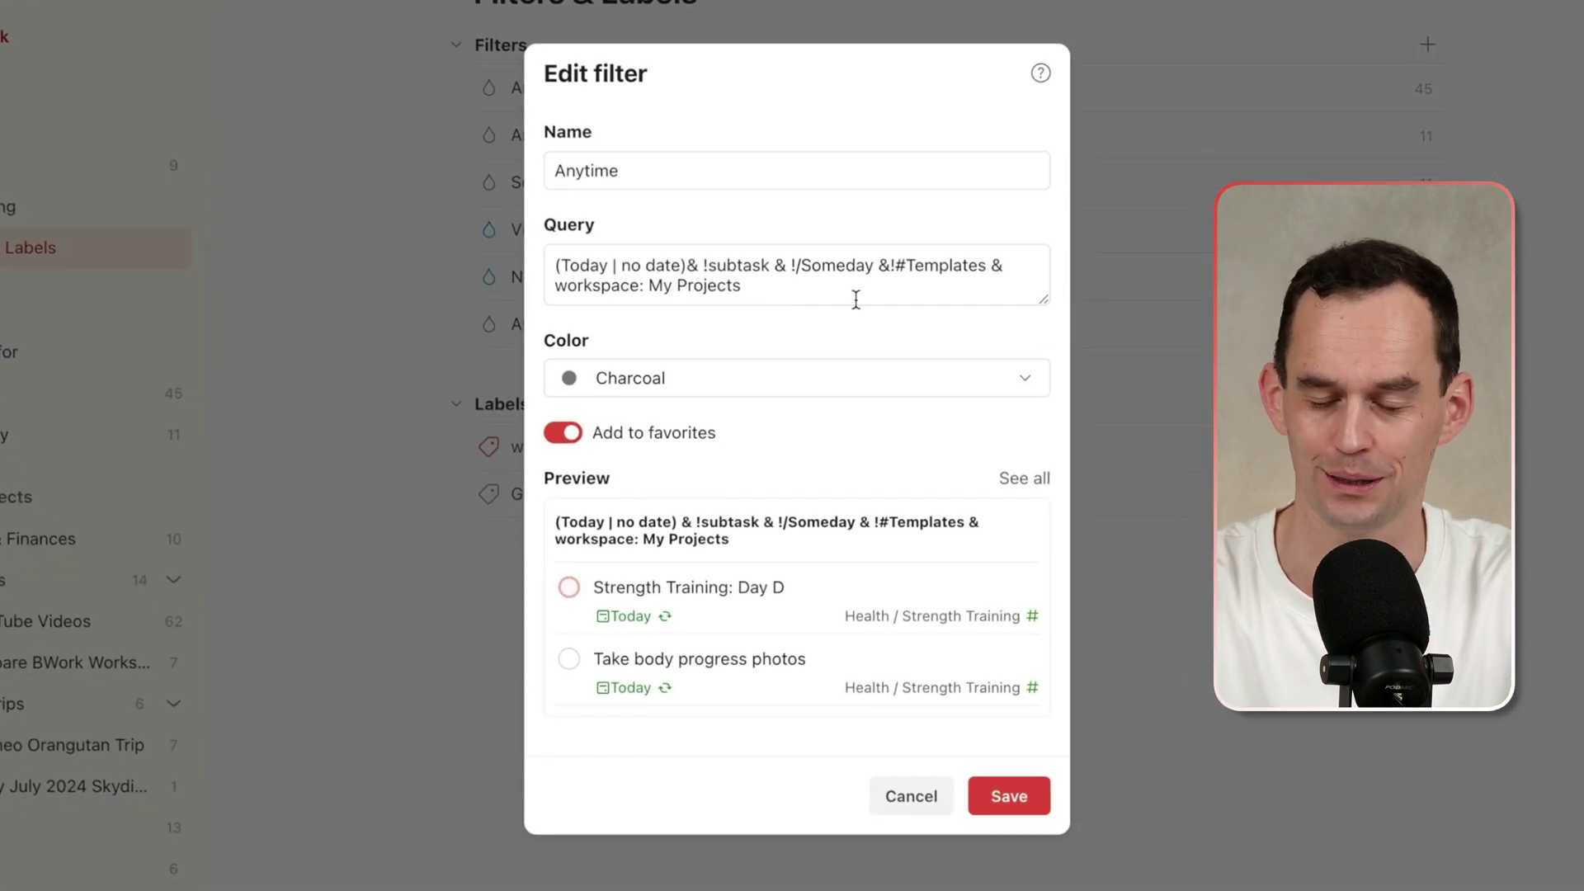
left_click(902, 799)
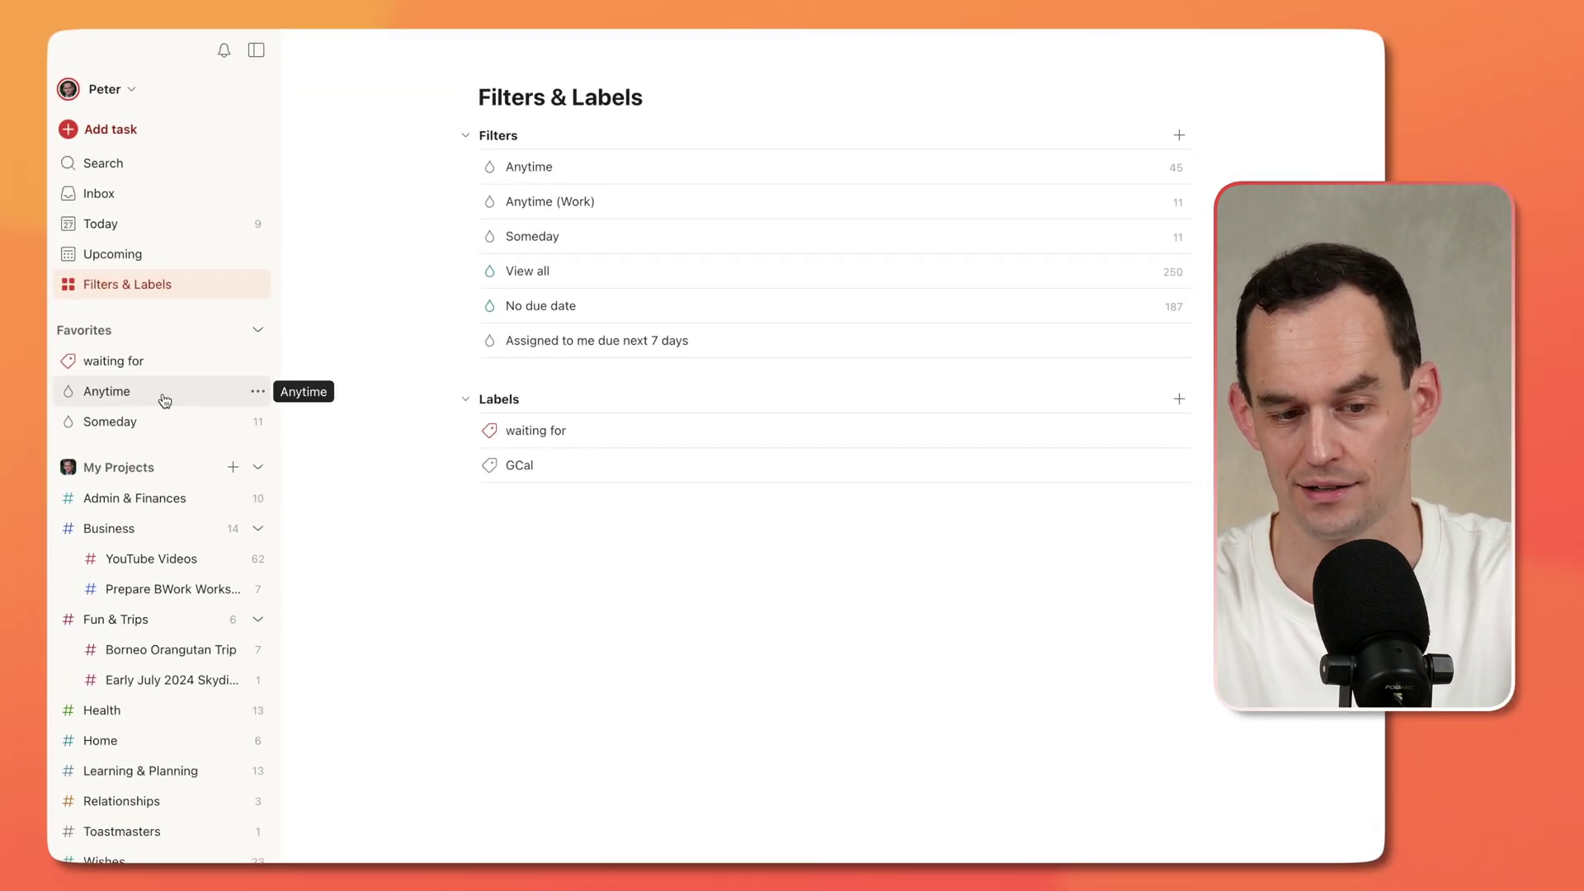
left_click(165, 401)
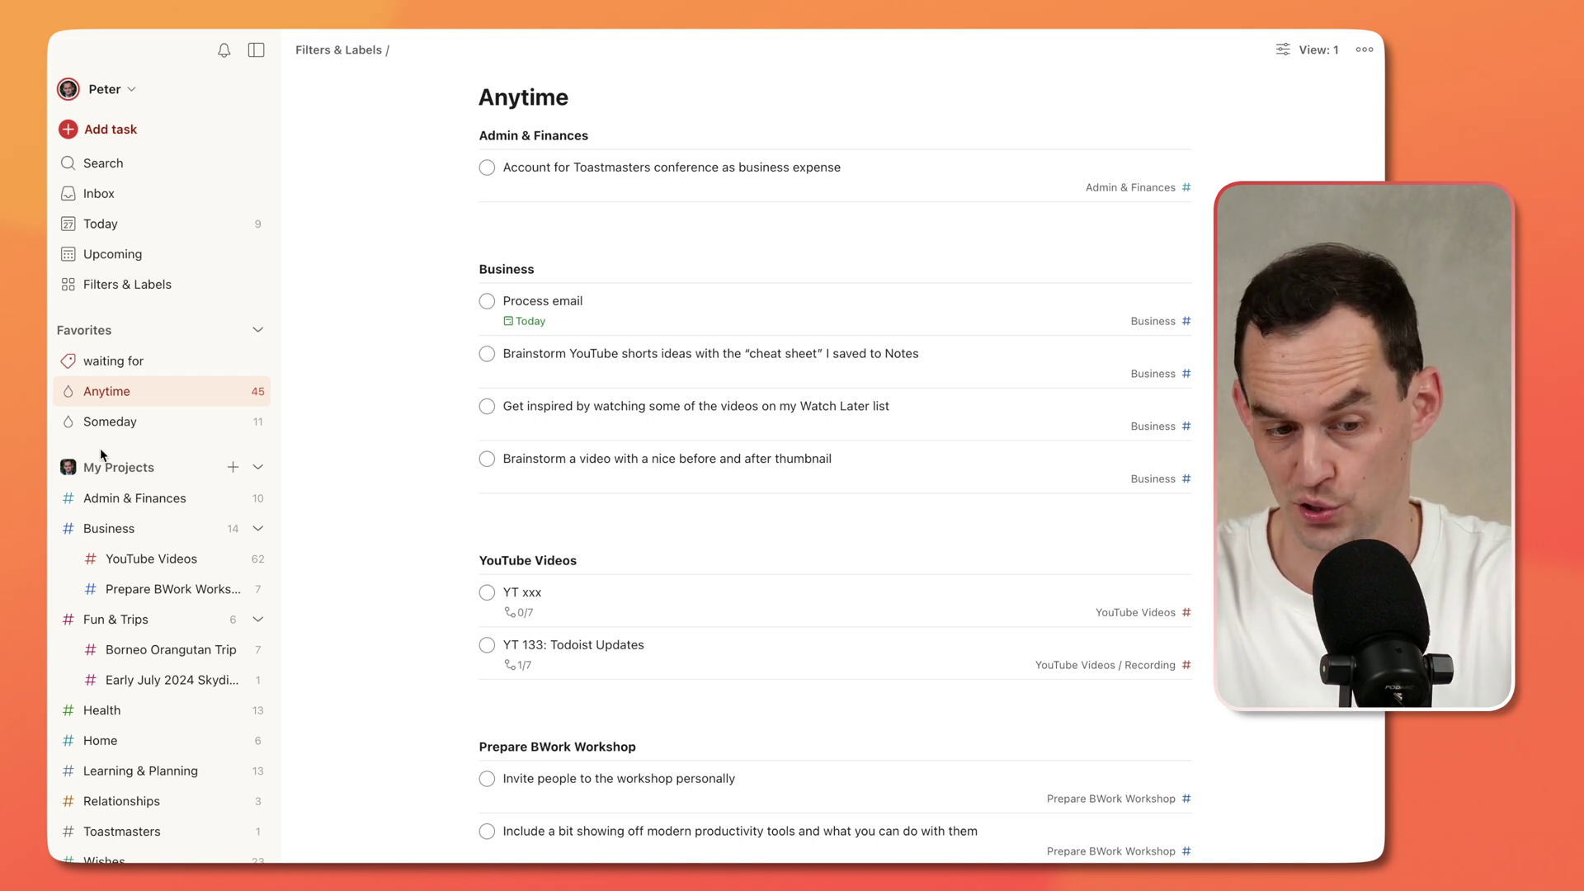
scroll(163, 643, "down", 3)
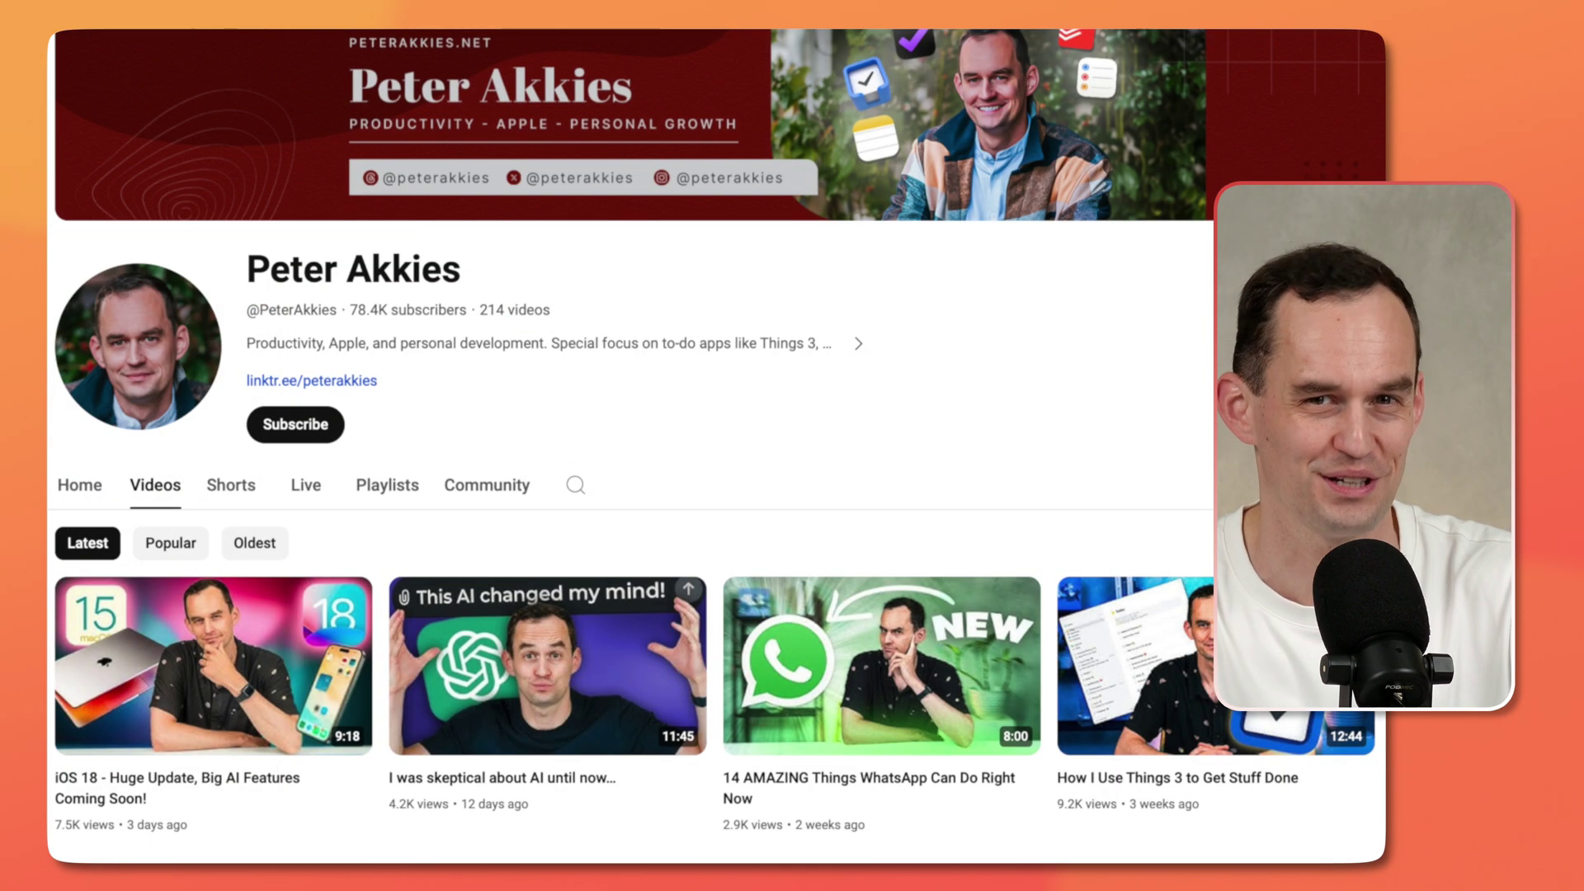
scroll(718, 445, "down", 5)
scroll(718, 445, "down", 3)
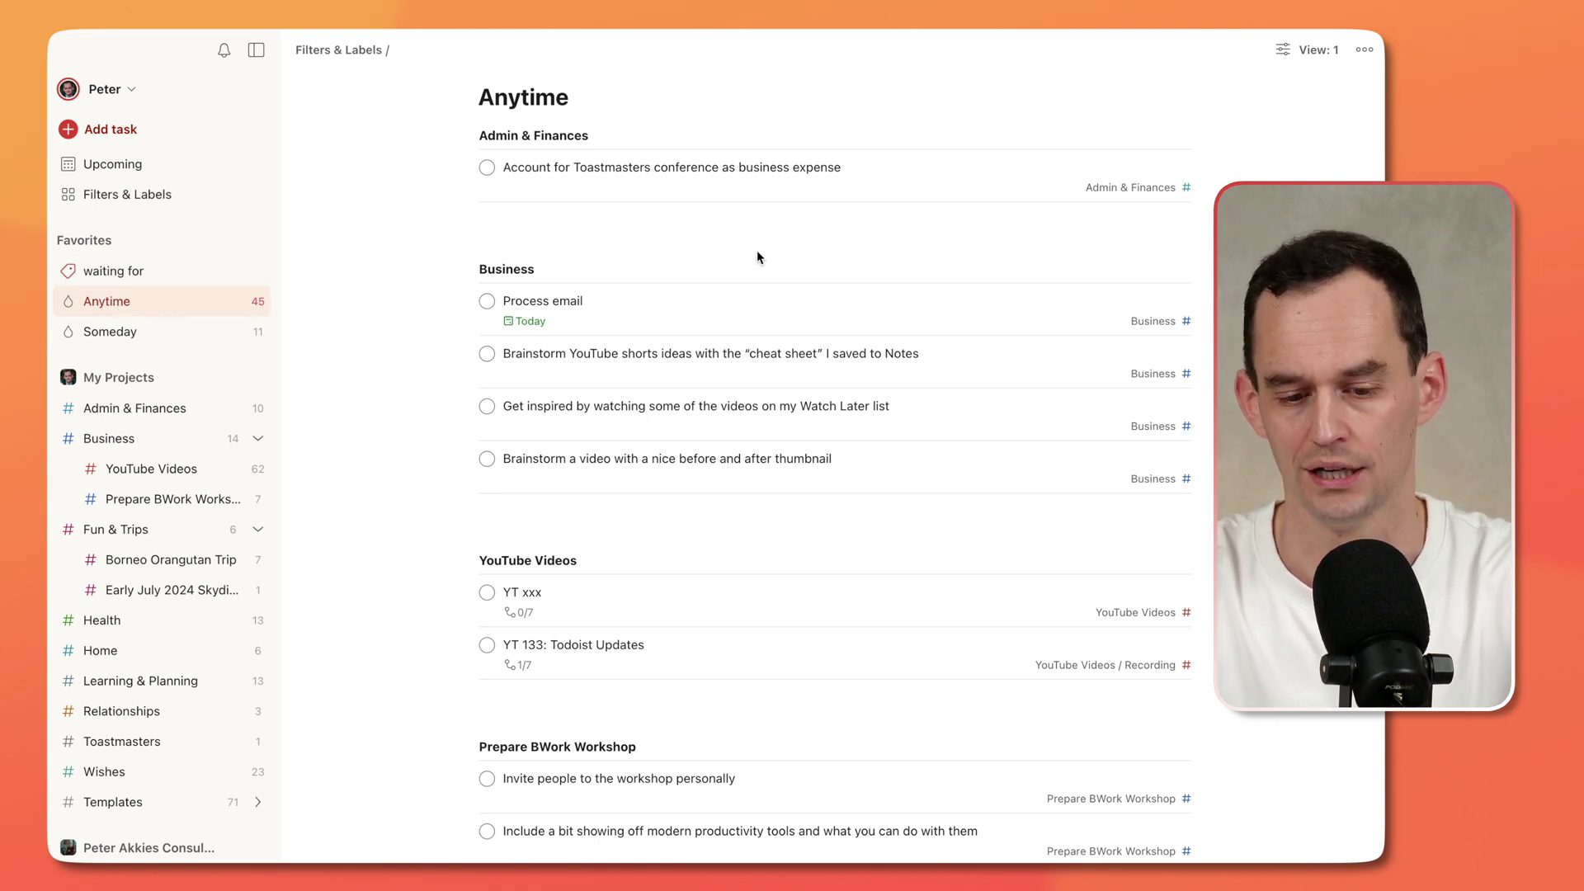
Step: In the Anytime list, reschedule 'Add flights to Flighty' to today
scroll(757, 257, "down", 3)
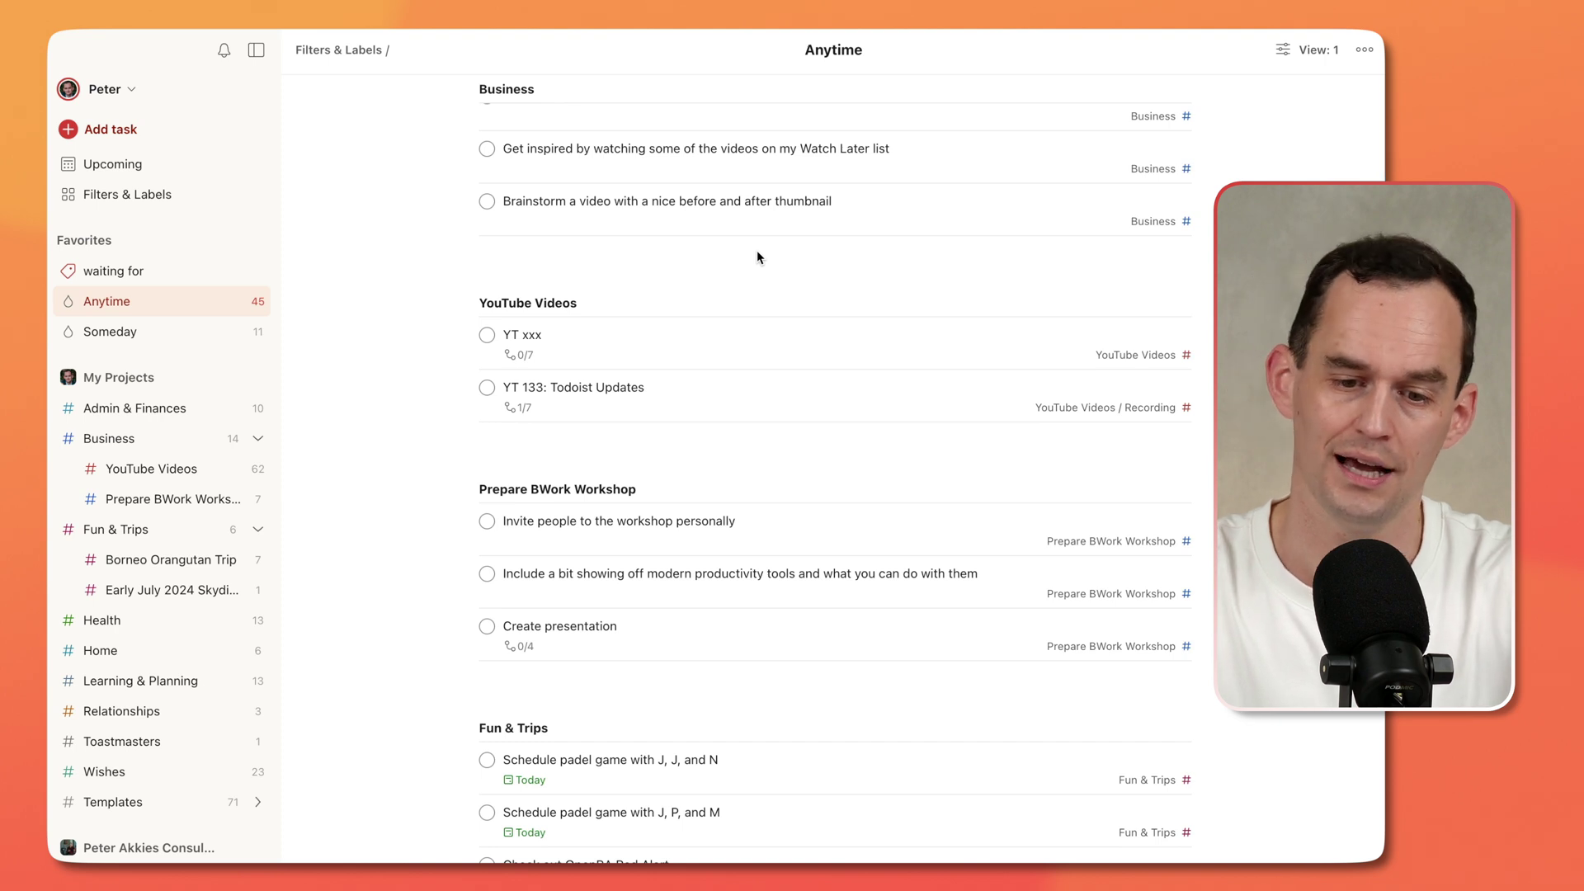
scroll(629, 523, "down", 2)
scroll(628, 522, "down", 2)
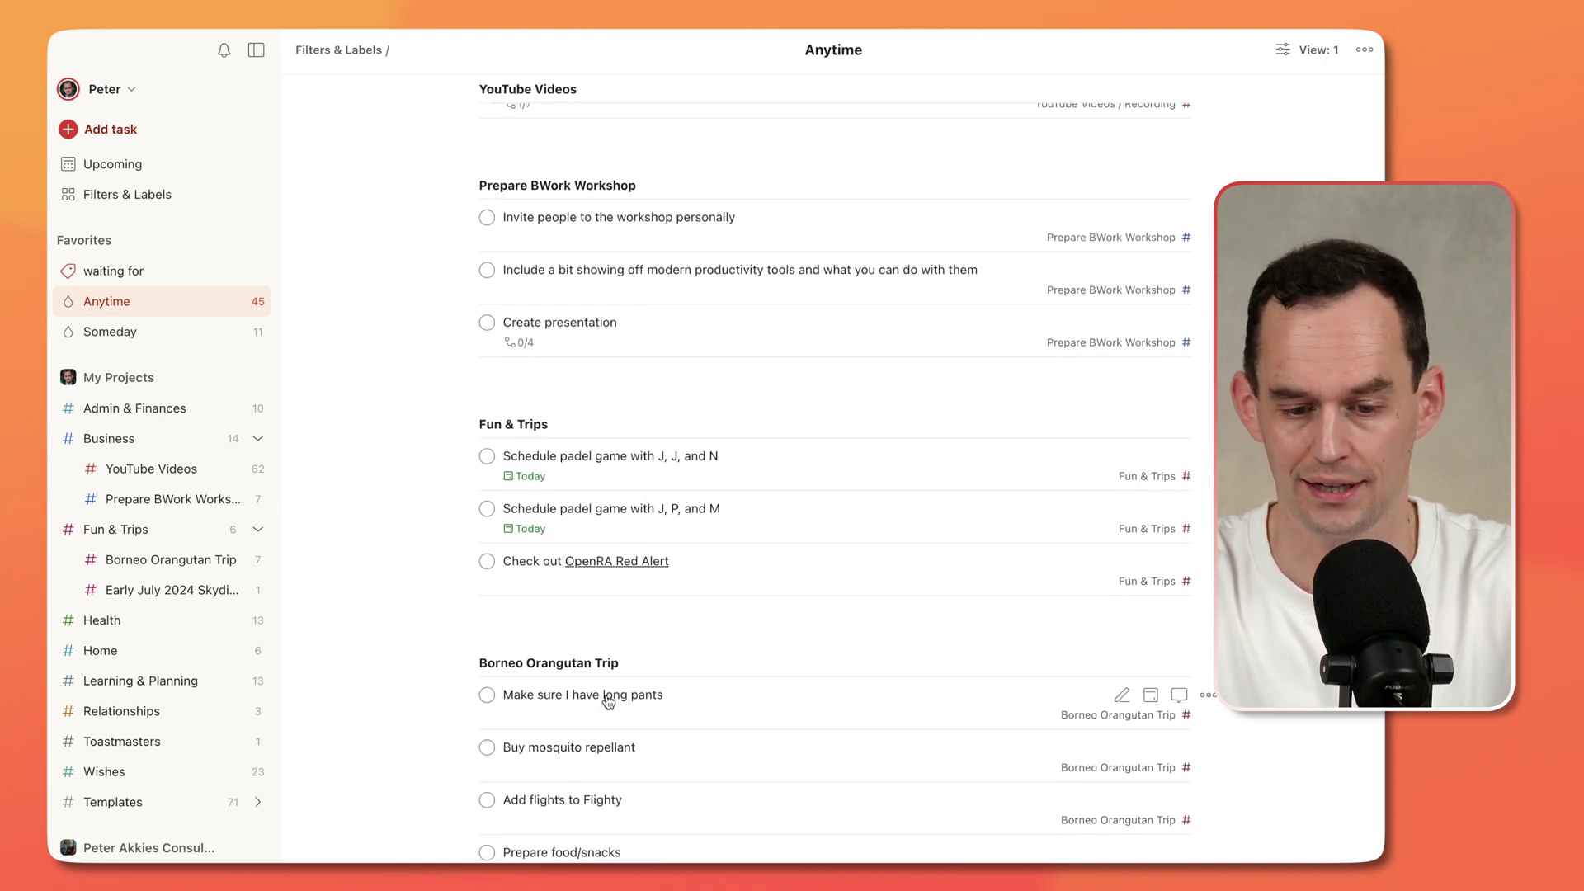
scroll(608, 701, "down", 3)
right_click(693, 597)
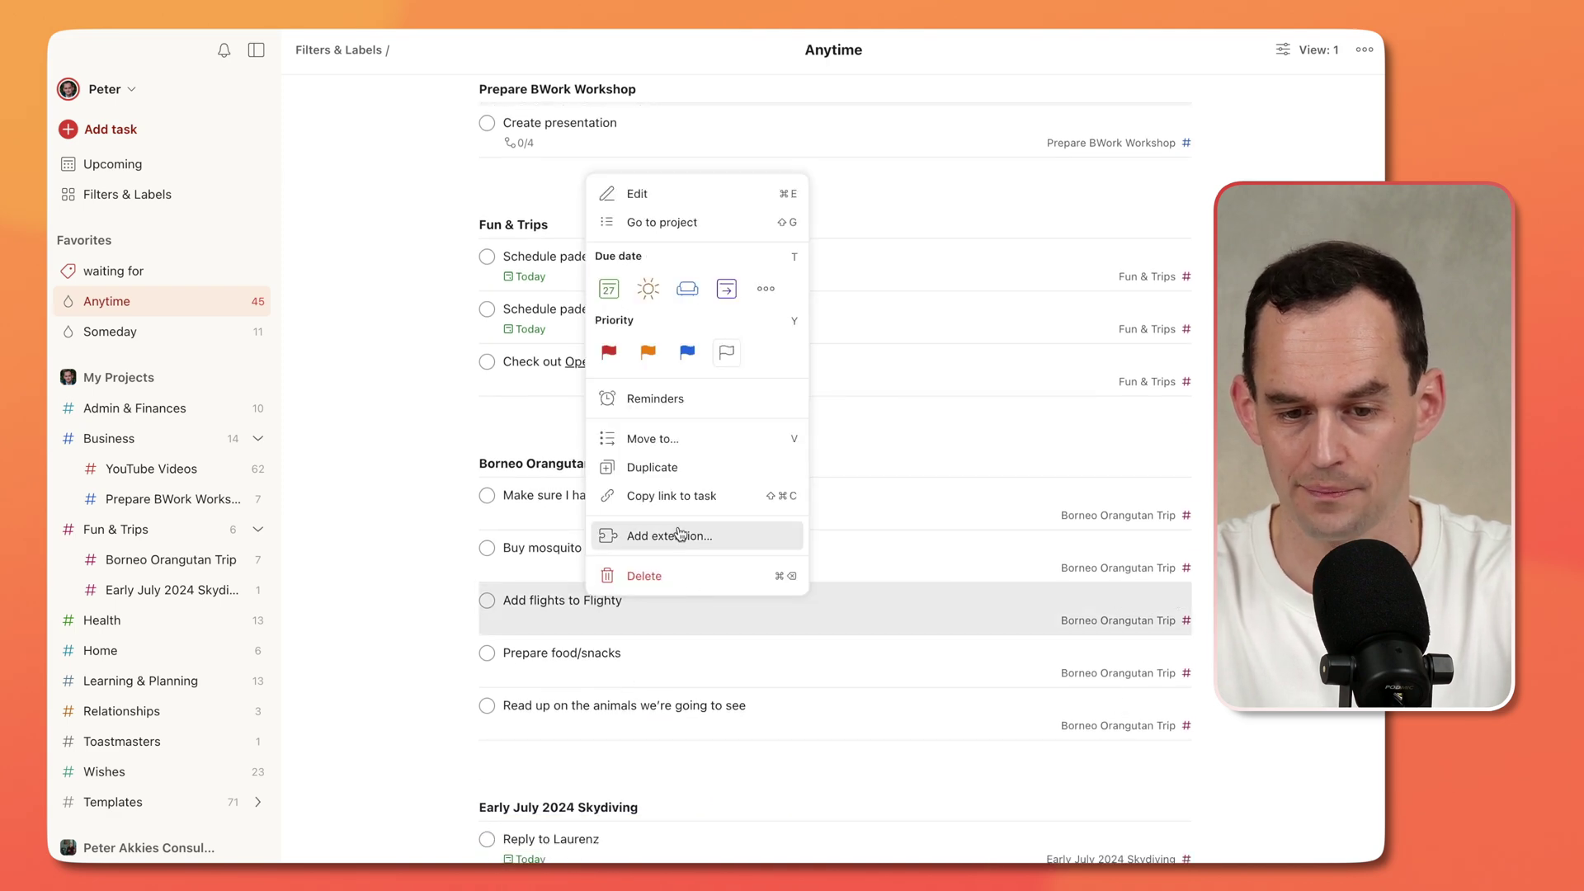
left_click(609, 288)
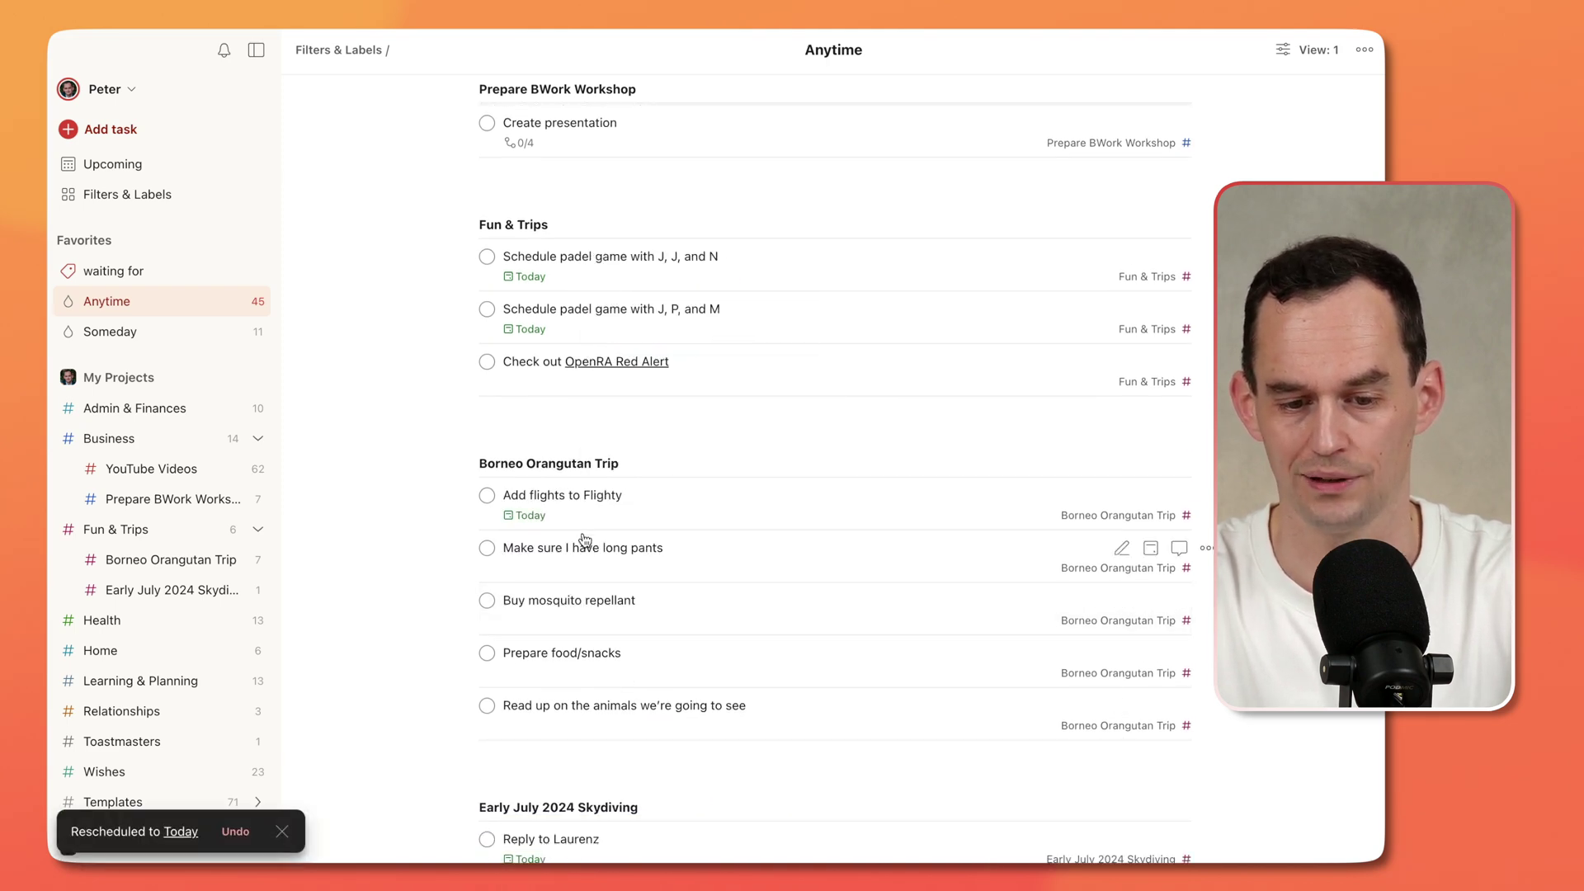
scroll(721, 409, "up", 10)
scroll(155, 317, "up", 2)
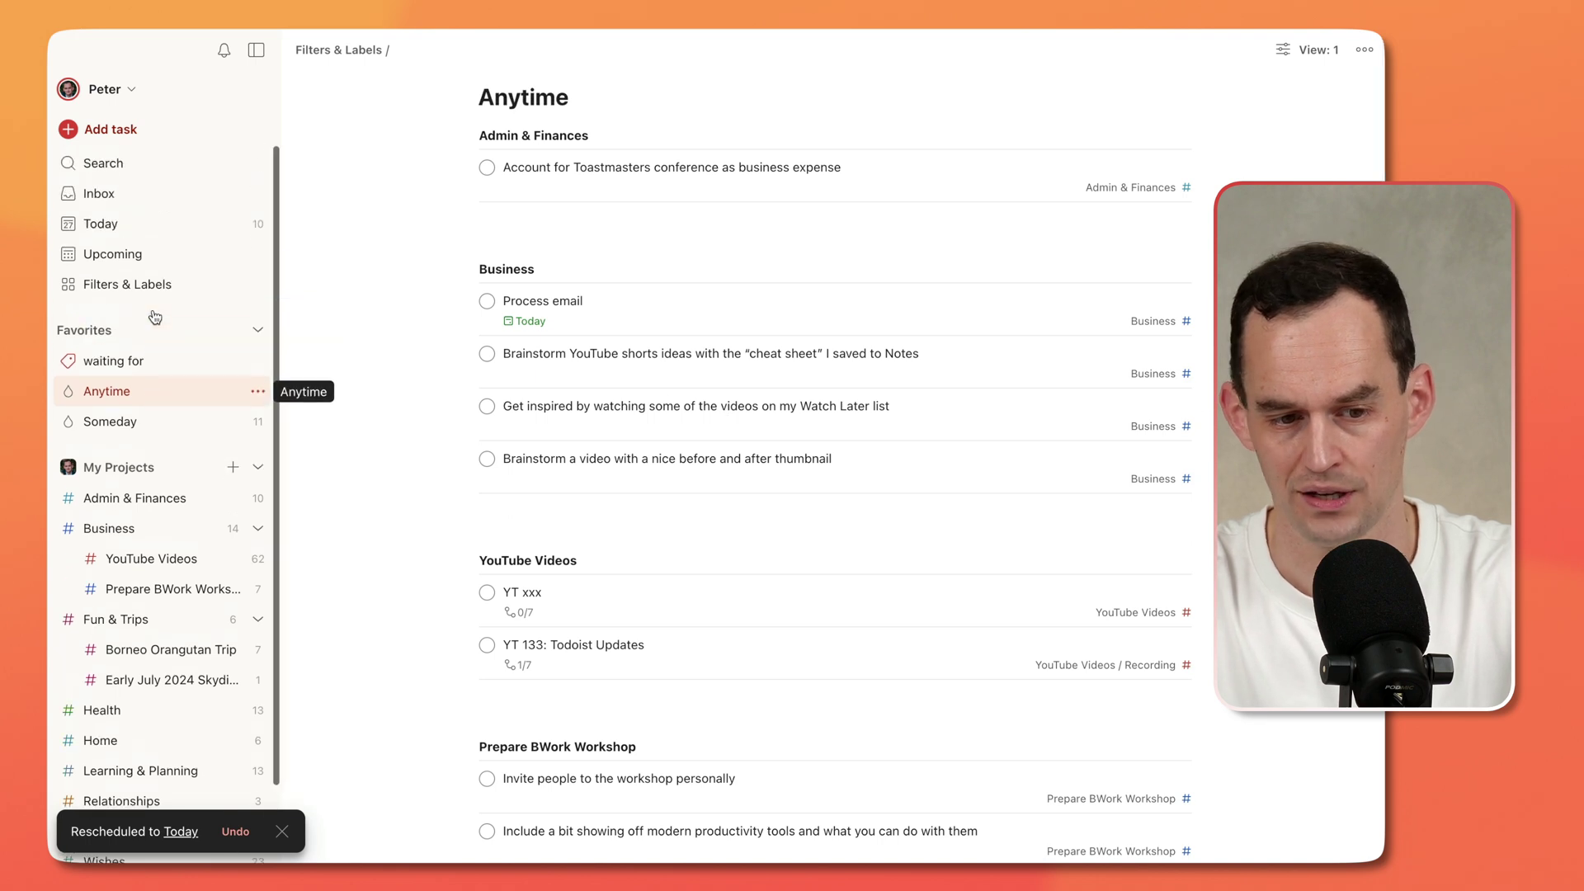
Step: Mark Record YT 133 complete in the Today list, then go to Filters & Labels
left_click(157, 237)
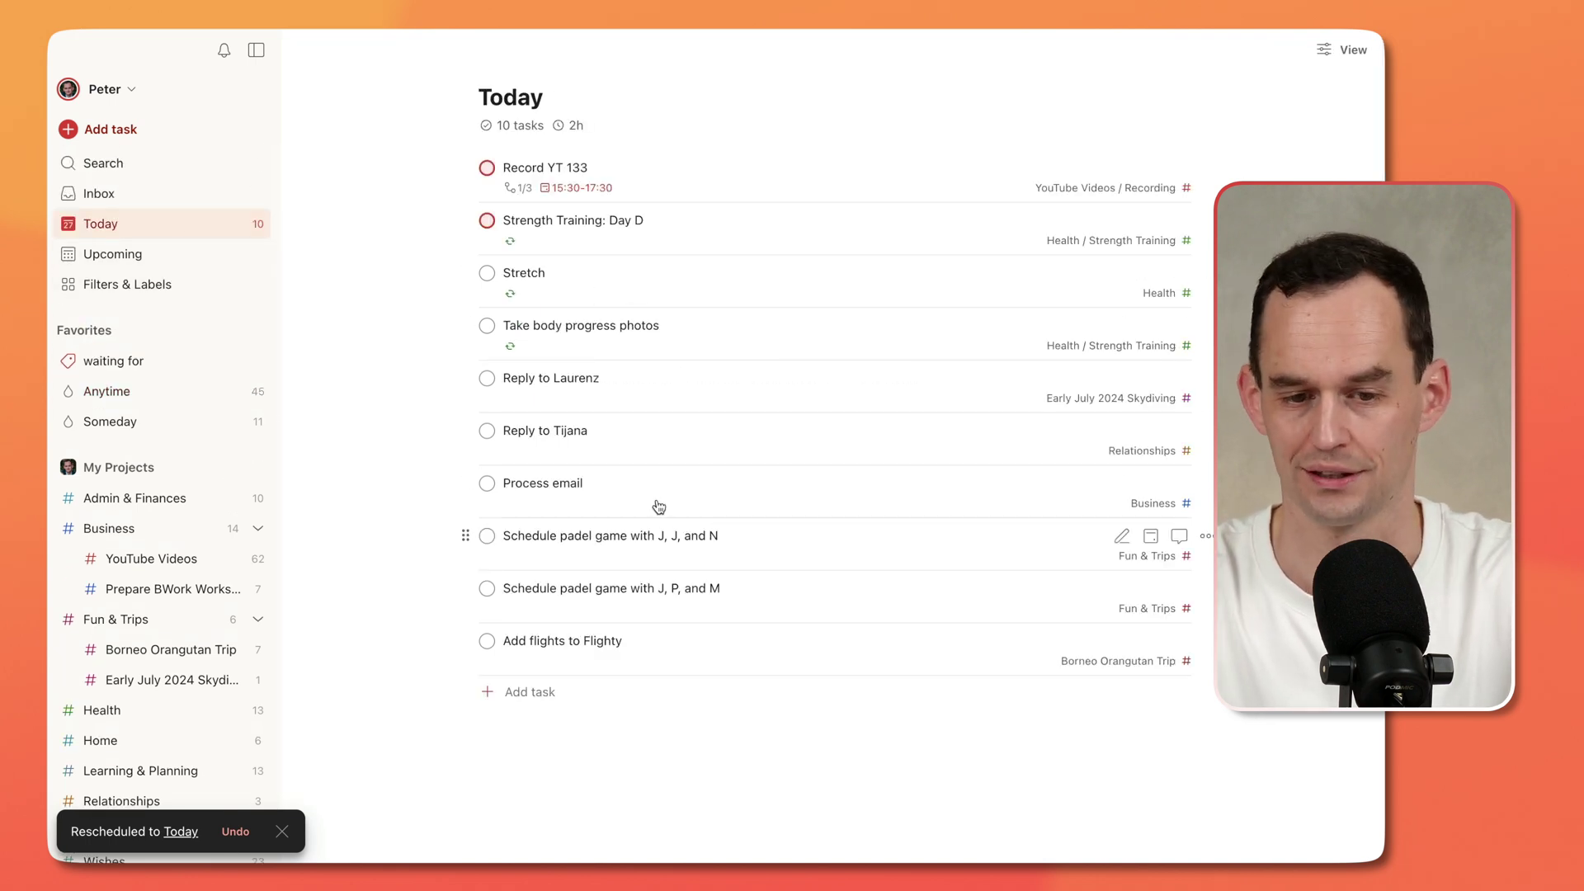
left_click(487, 169)
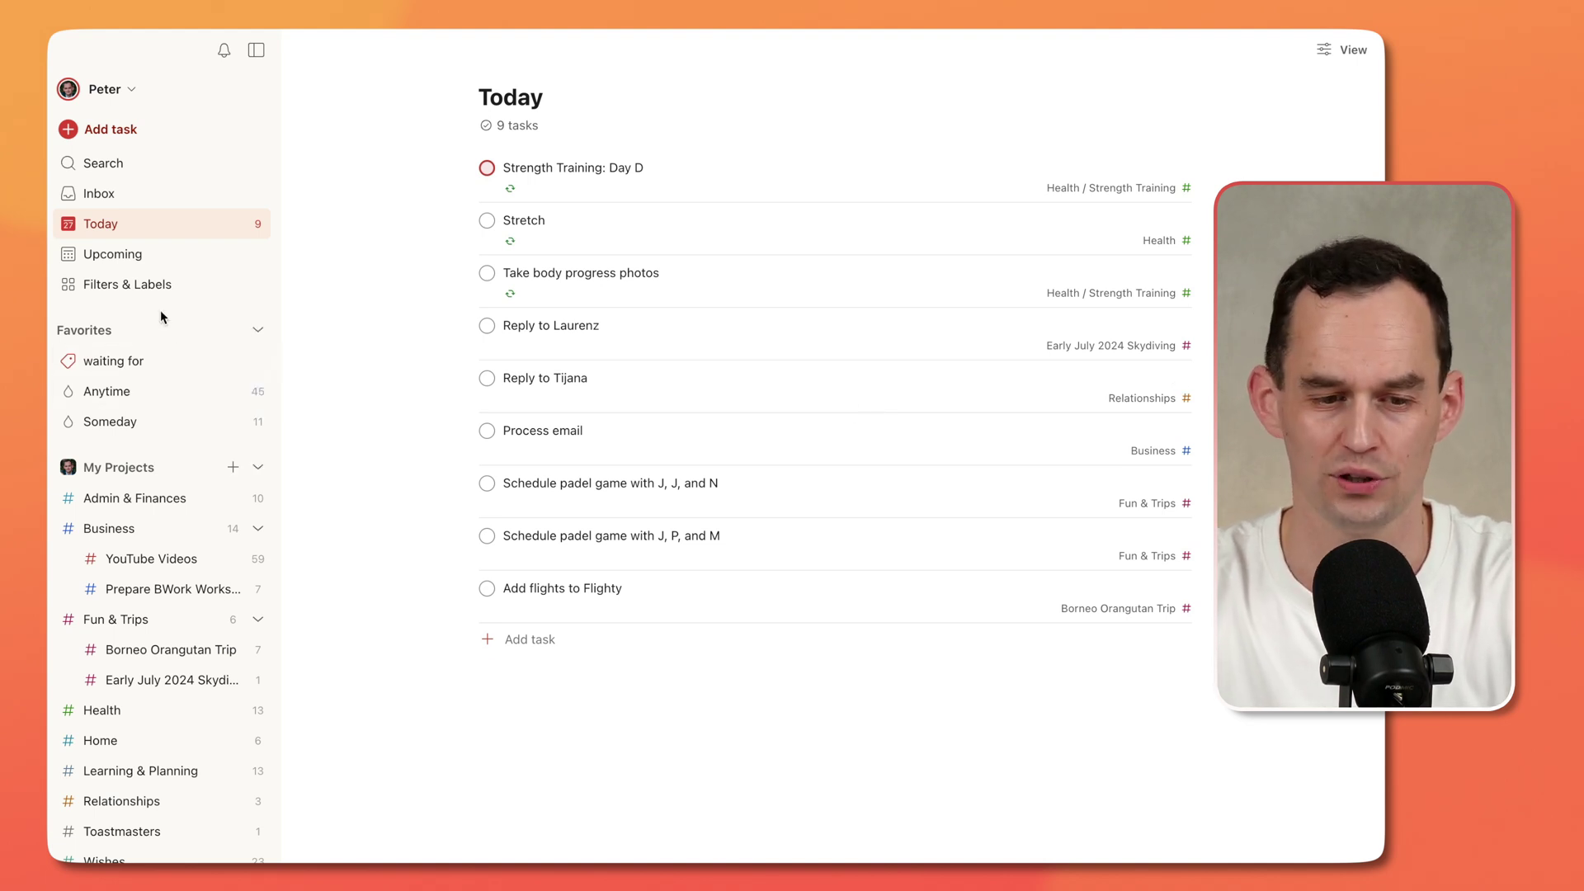
left_click(188, 290)
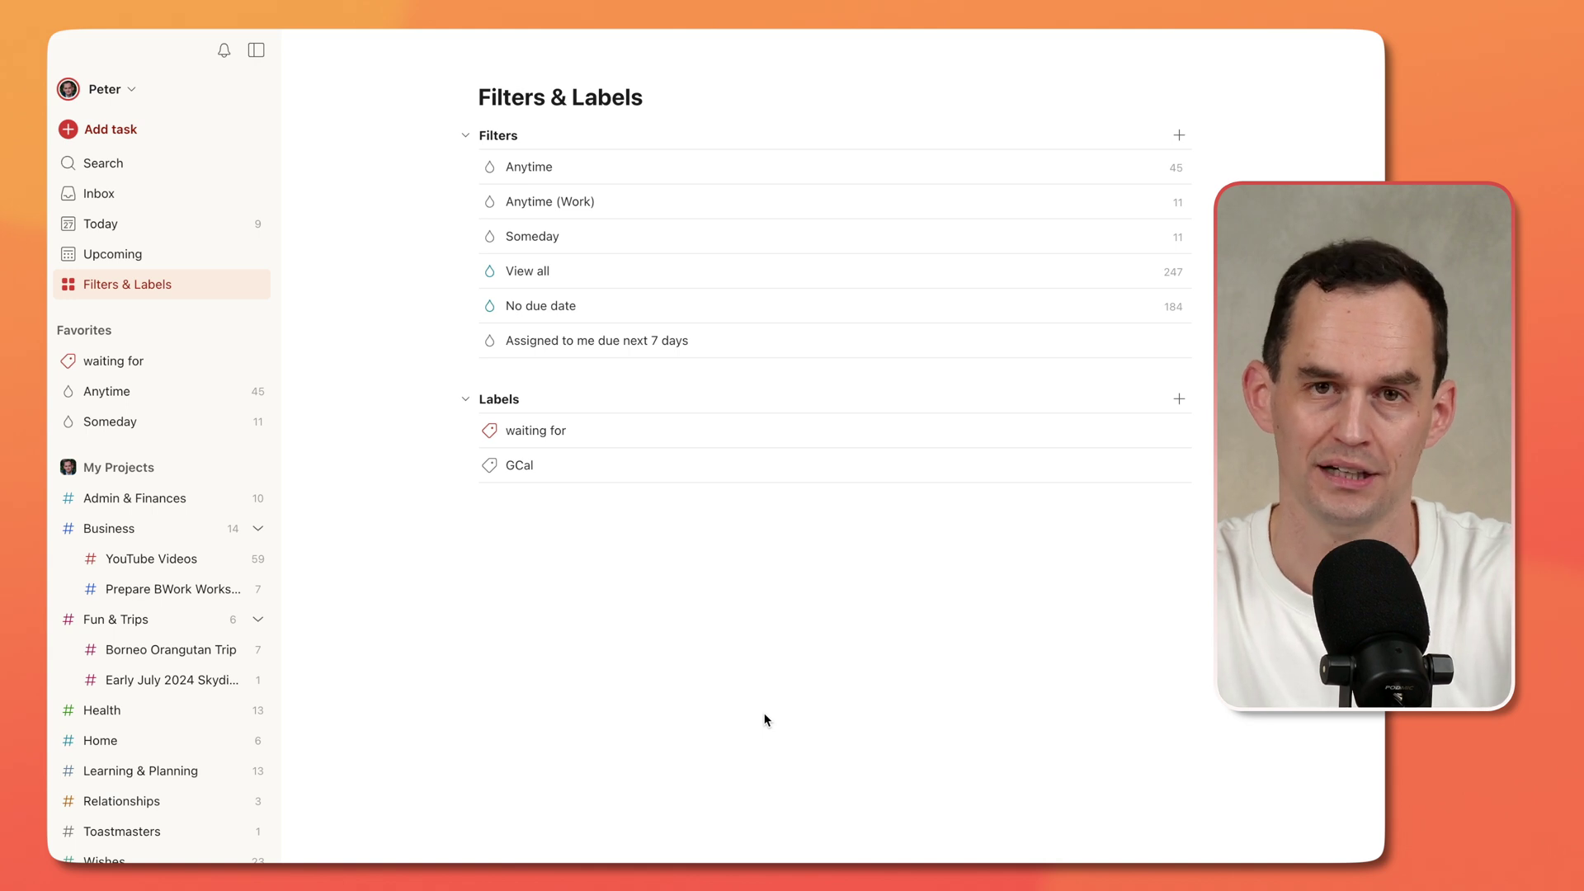
Step: Attach the 'waiting for' label to 'Add flights to Flighty' in the Borneo Orangutan Trip project
left_click(157, 650)
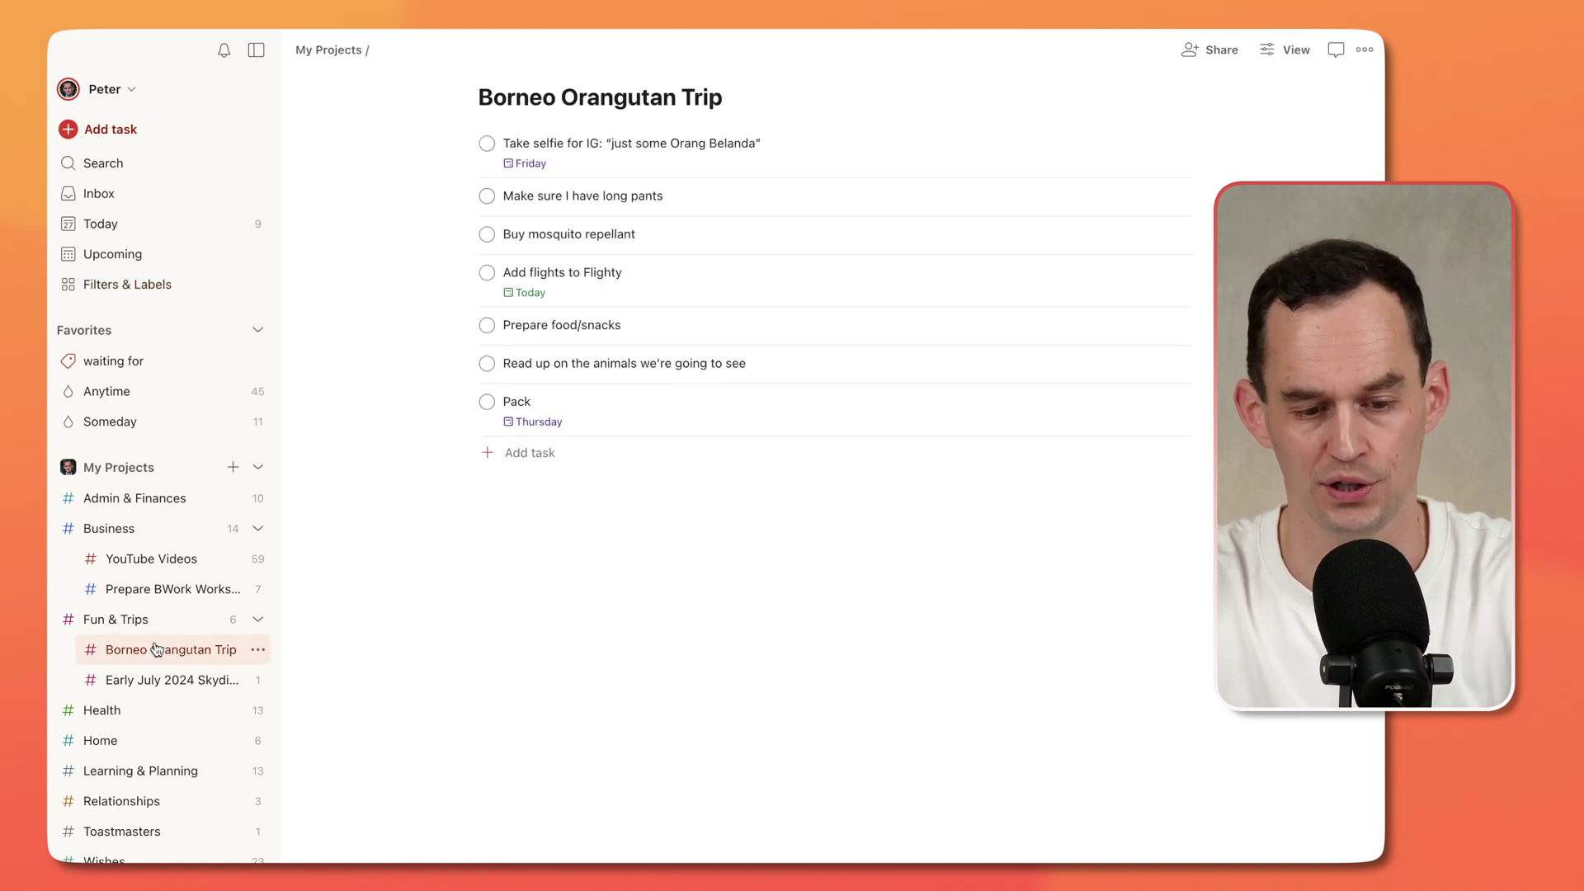
mouse_move(541, 293)
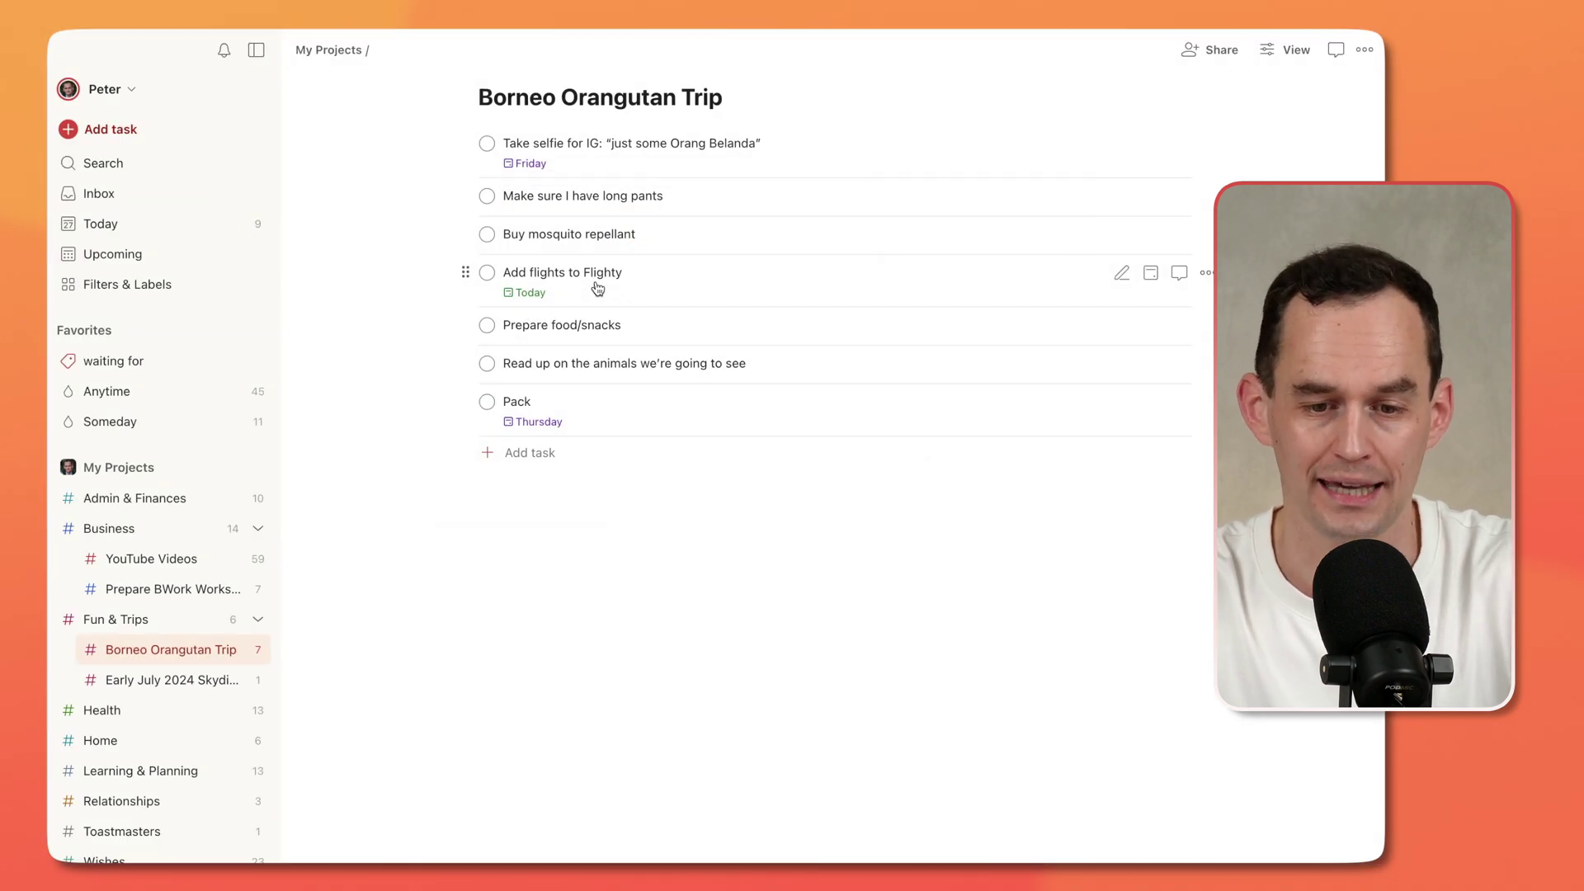
left_click(597, 288)
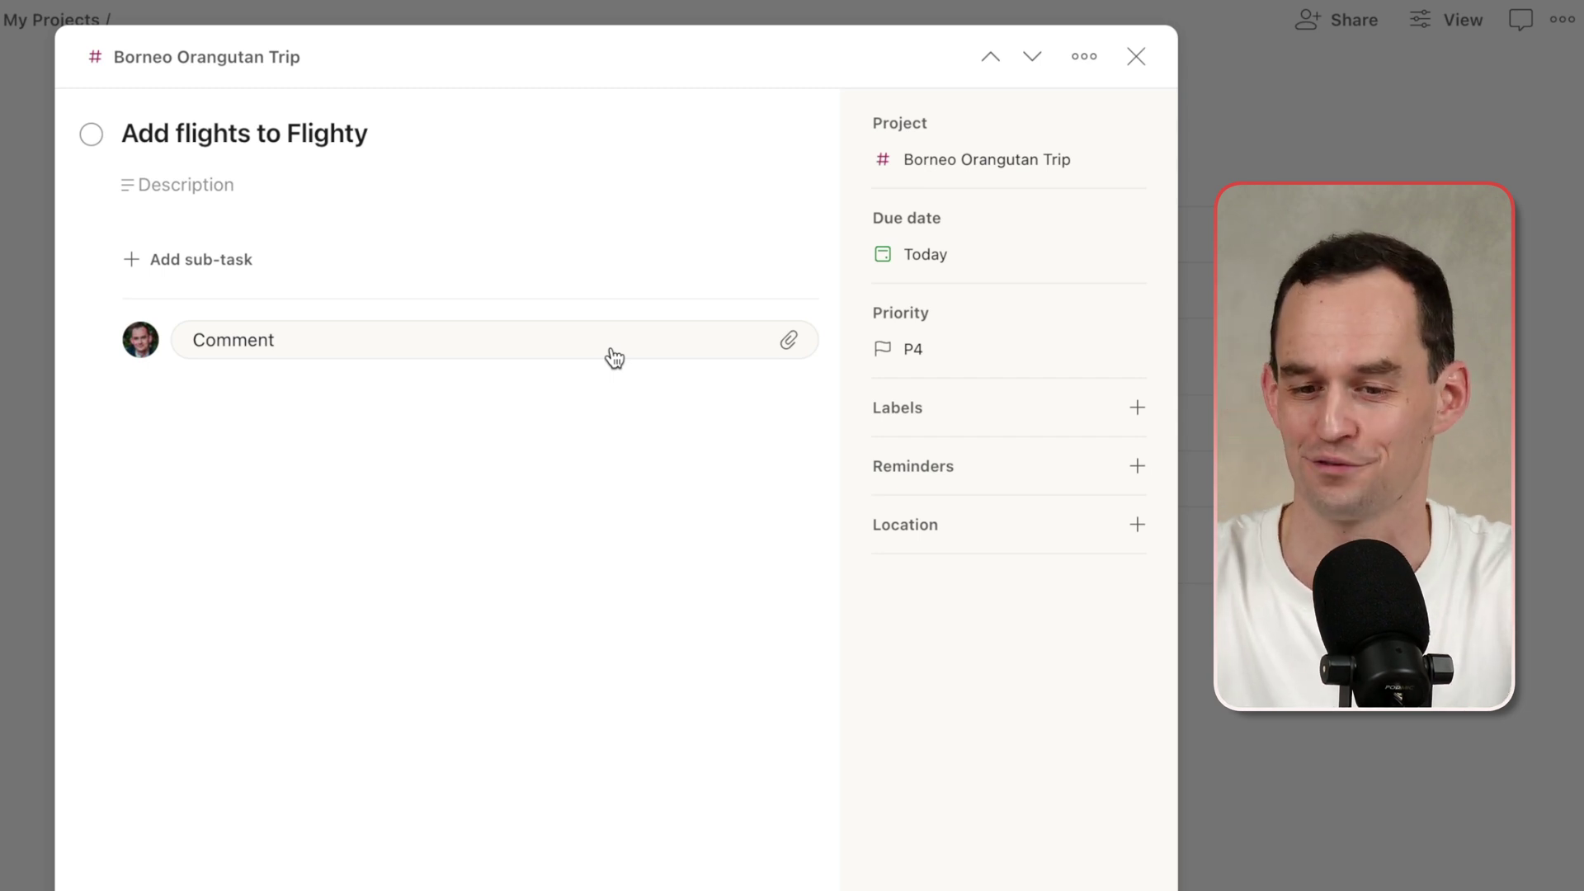
left_click(946, 406)
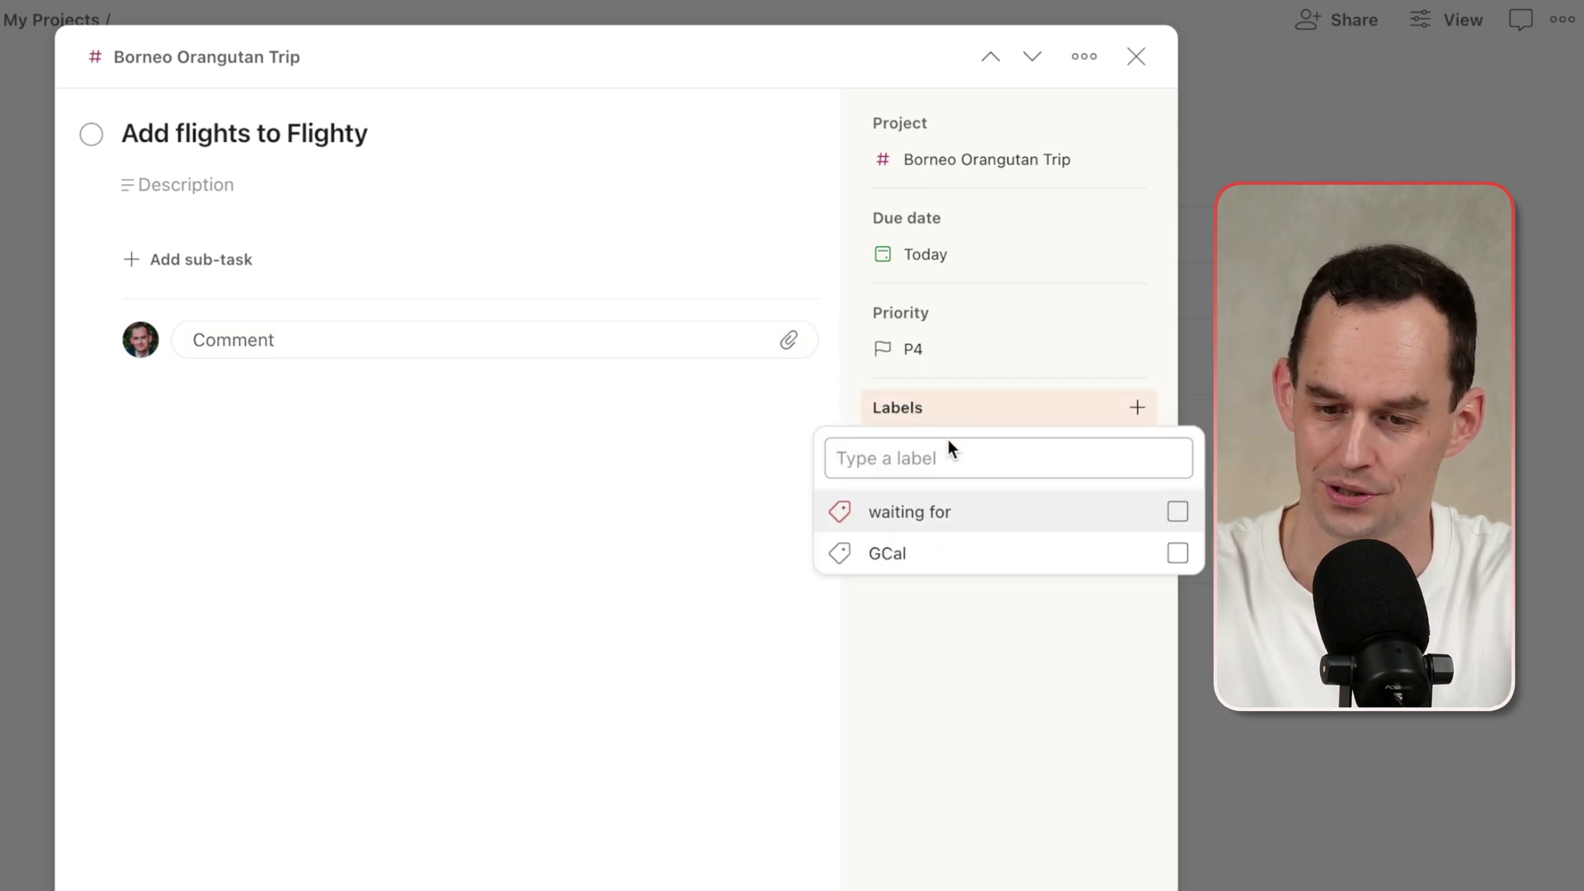
left_click(948, 516)
key("Escape")
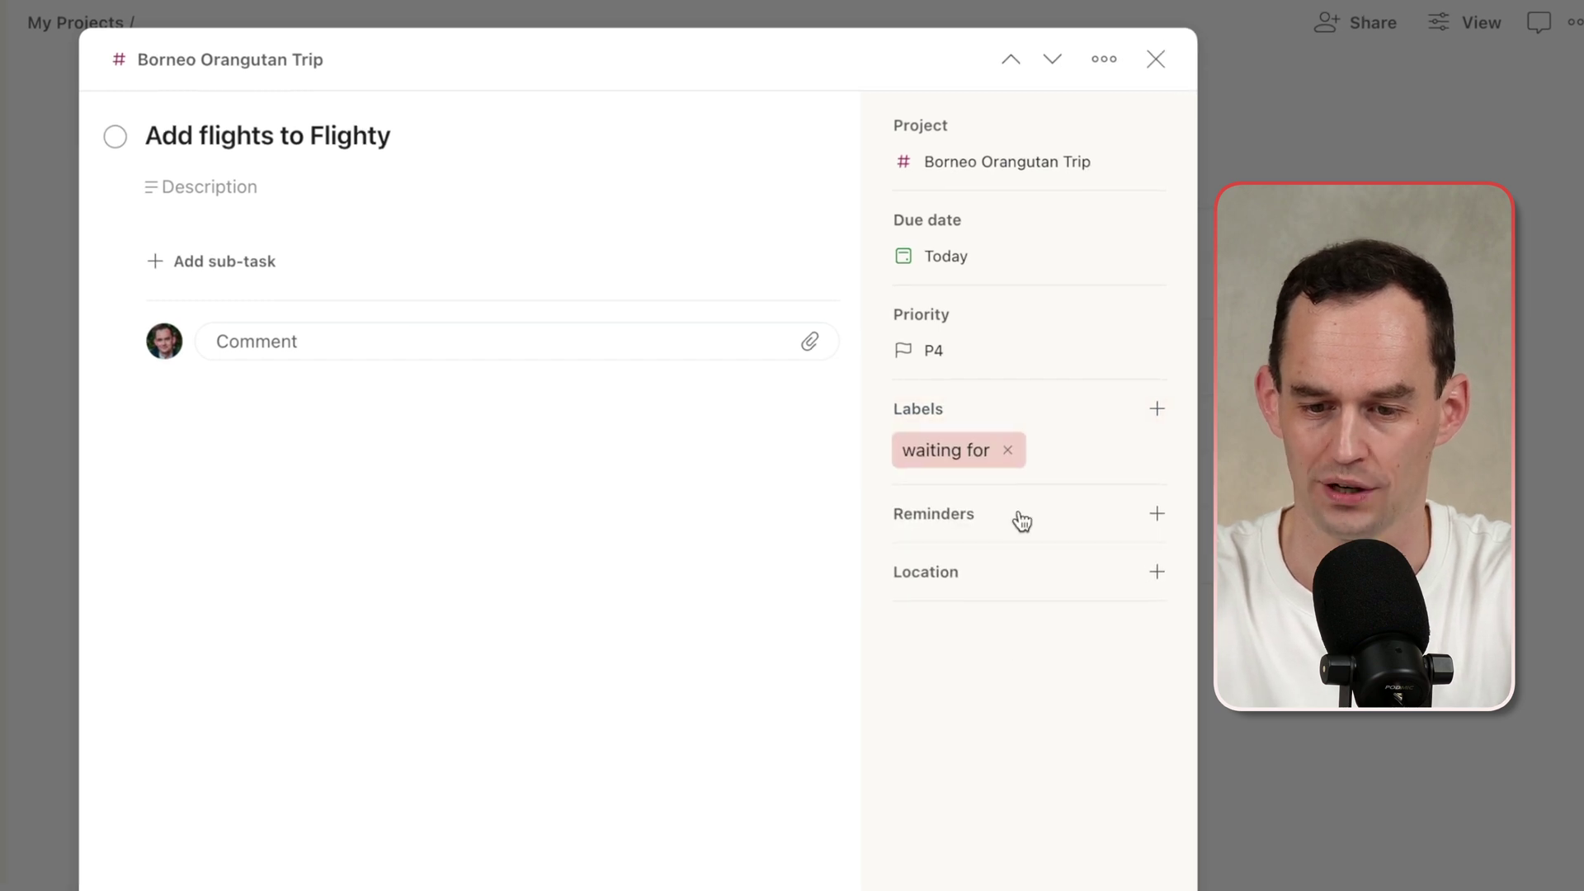
key("Escape")
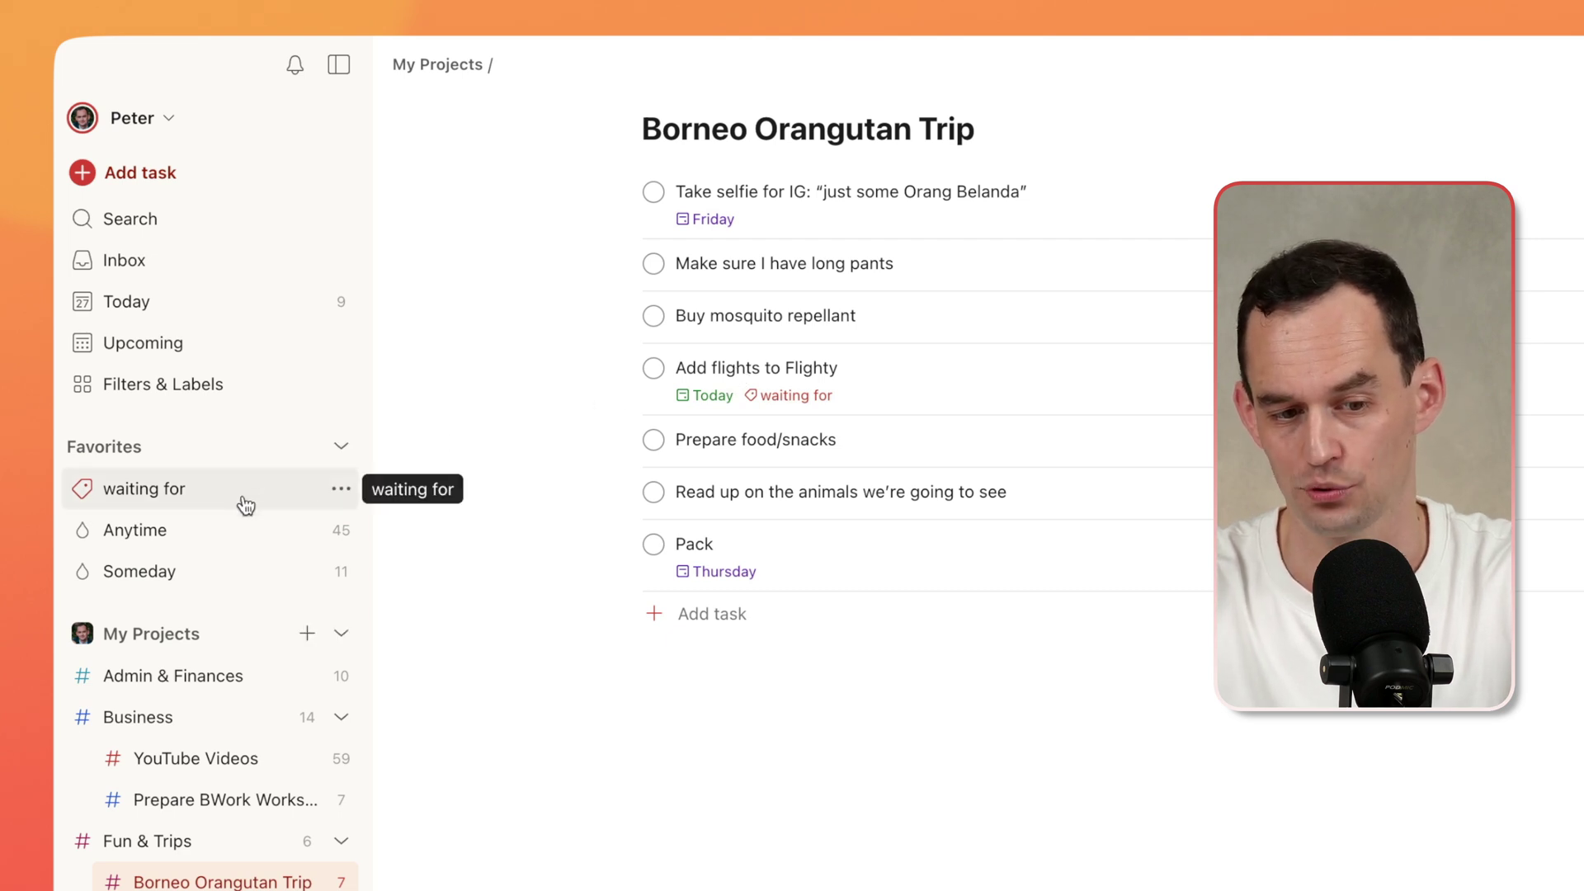
Step: From Filters & Labels, open the 'waiting for' label to see its one task
left_click(235, 395)
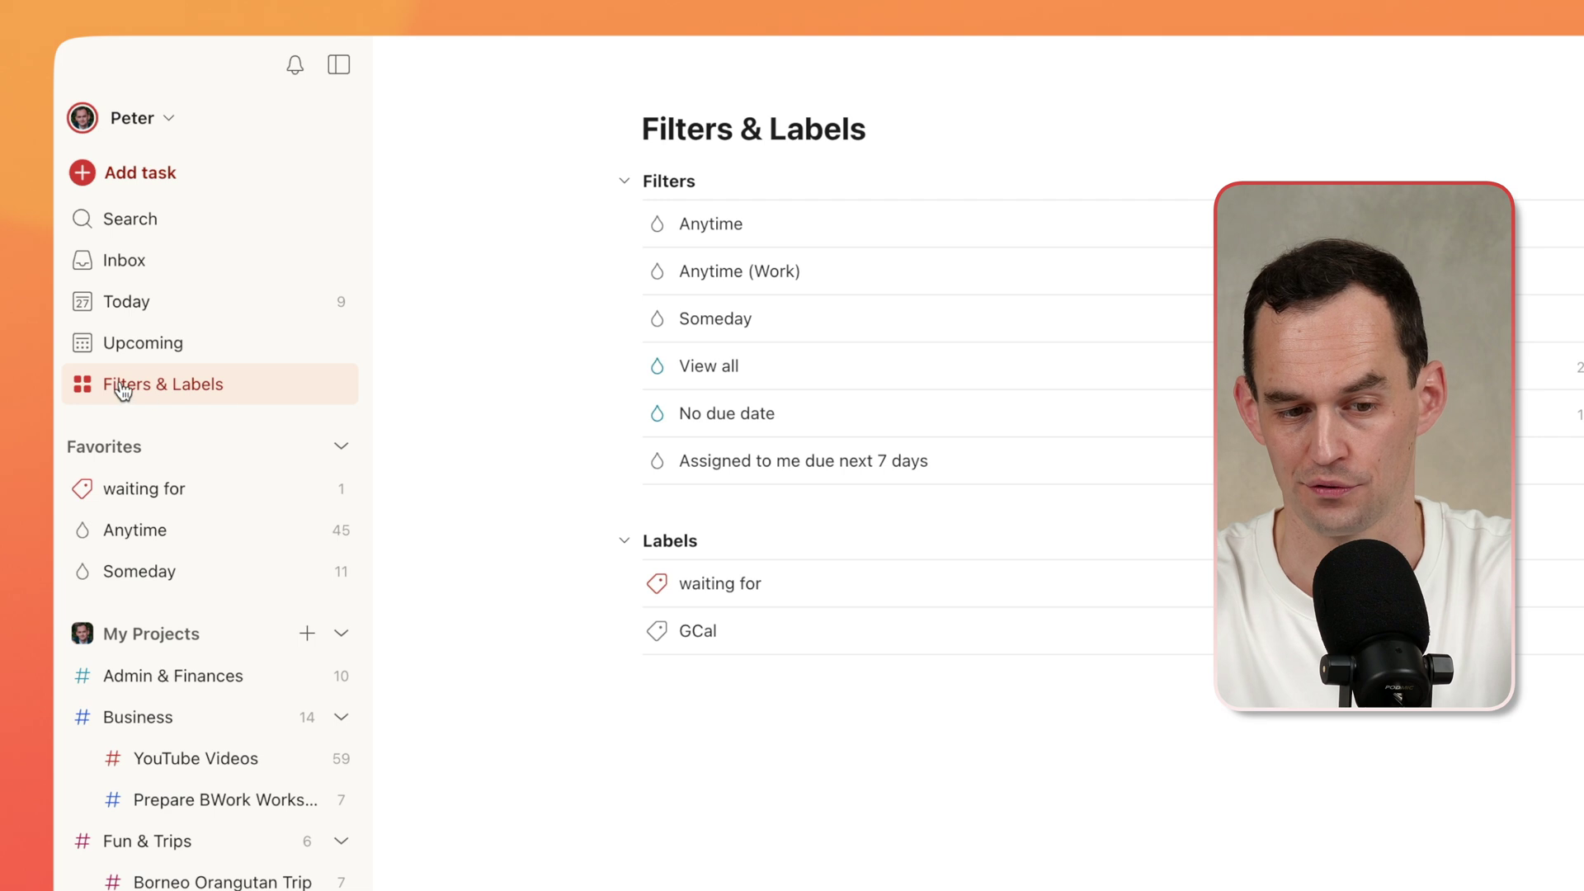
left_click(731, 584)
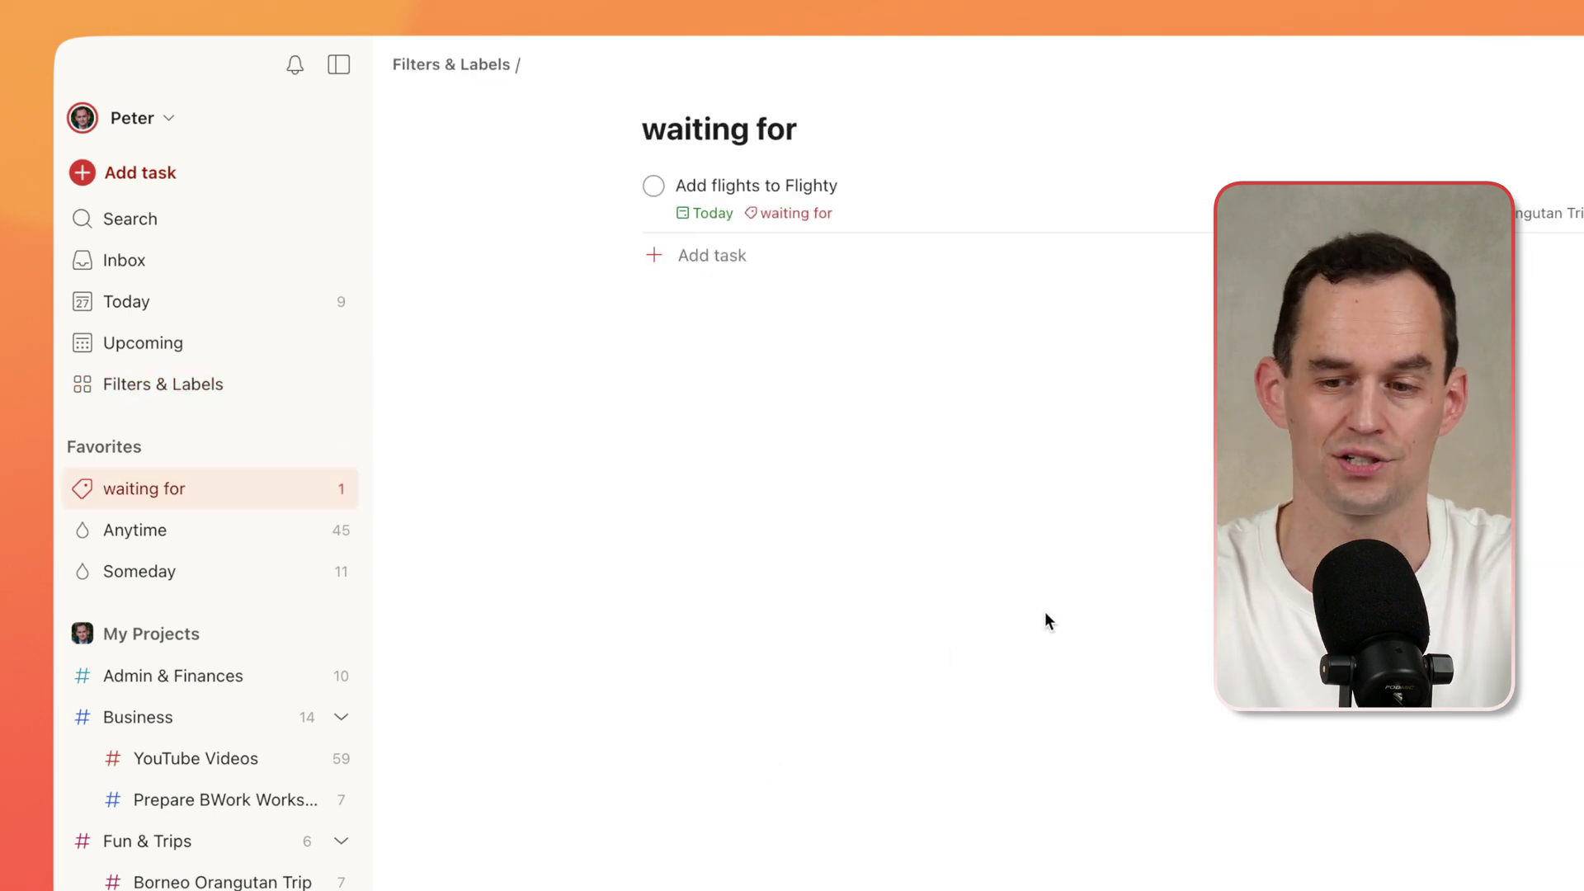